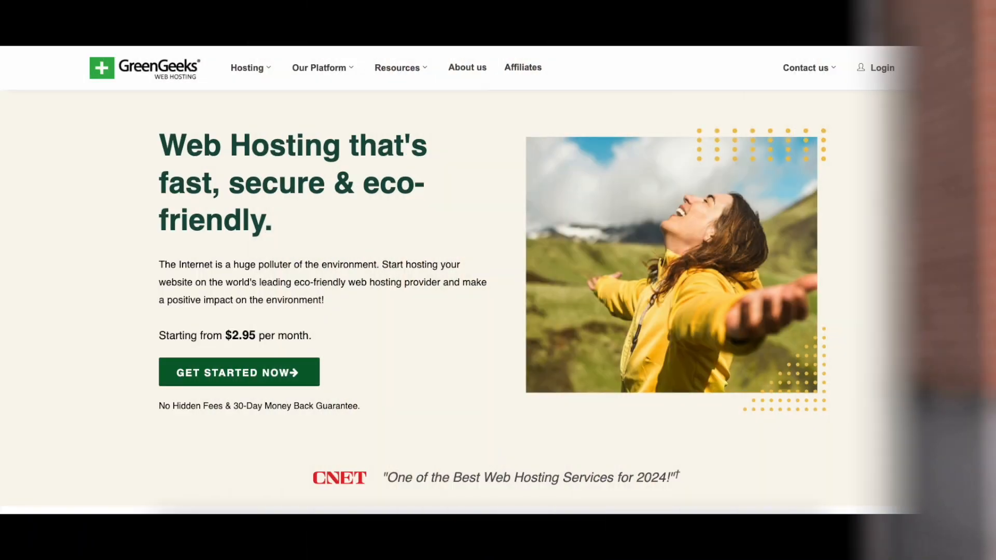
scroll(498, 275, "down", 5)
scroll(498, 280, "down", 10)
scroll(498, 281, "down", 10)
scroll(498, 280, "down", 5)
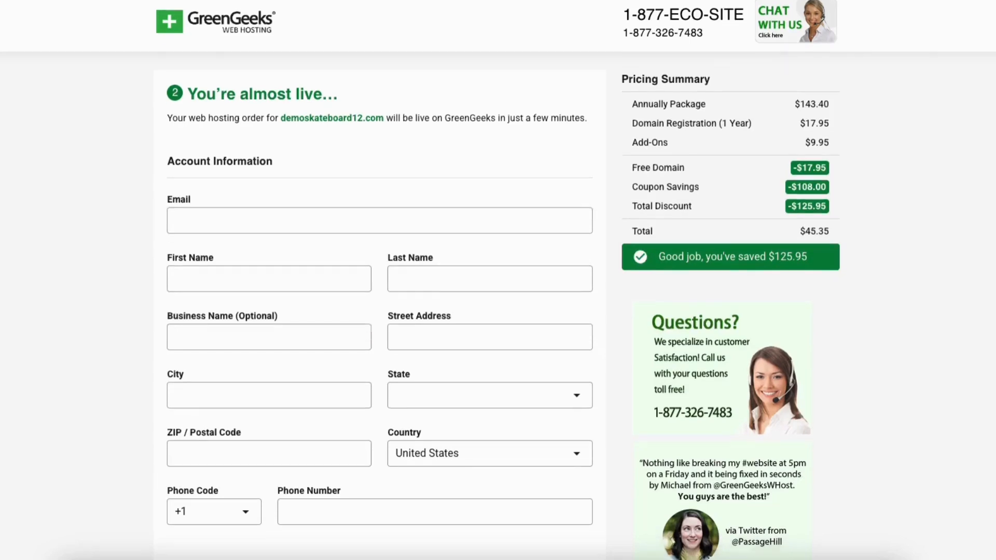
Choose the Ecosite Lite 50 annual plan at $2.95/month and keep the server location as United States
scroll(380, 280, "down", 10)
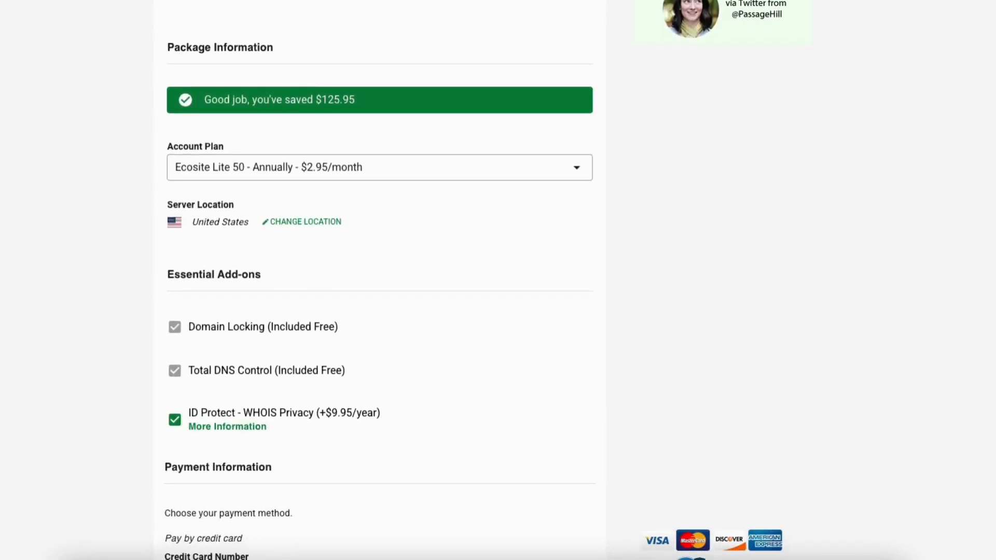
left_click(249, 164)
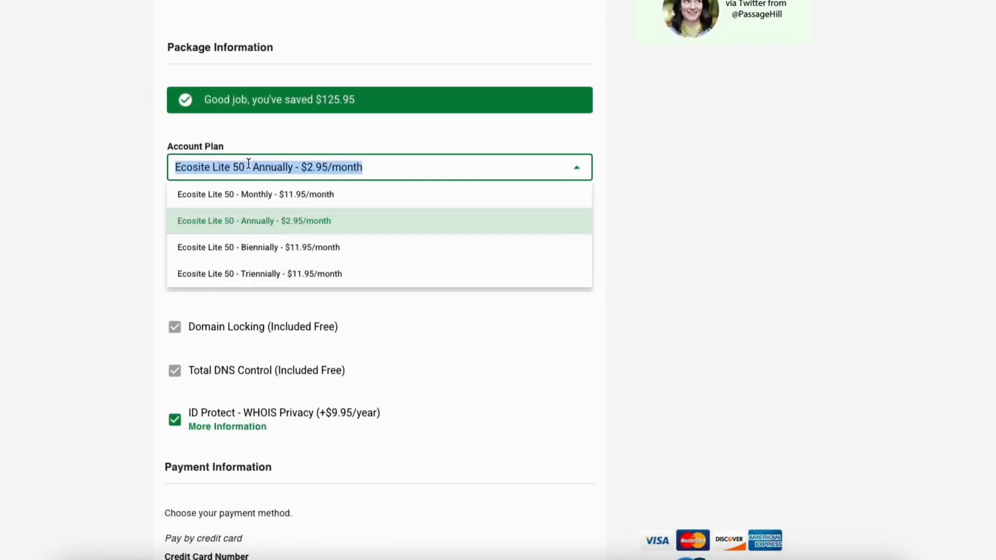
left_click(332, 229)
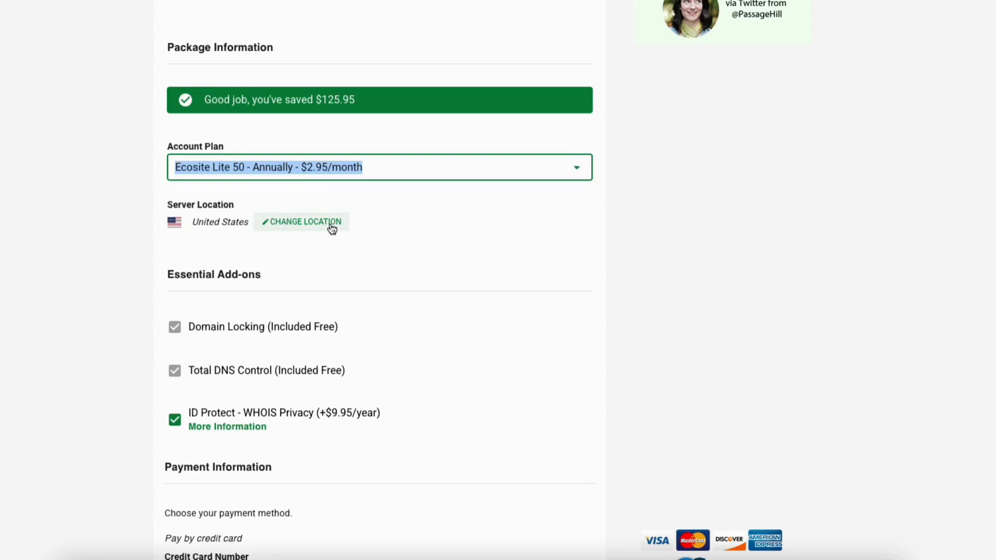
left_click(278, 228)
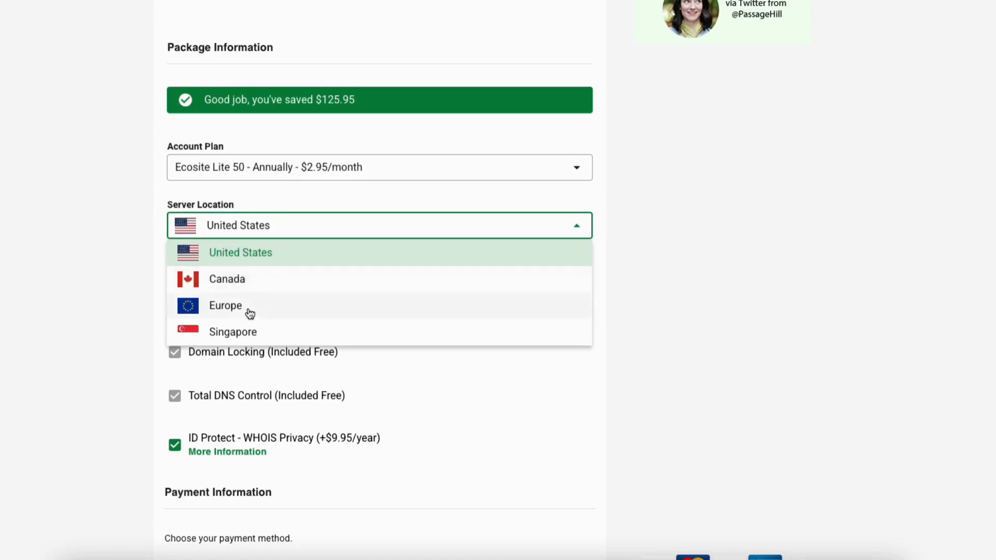
left_click(104, 330)
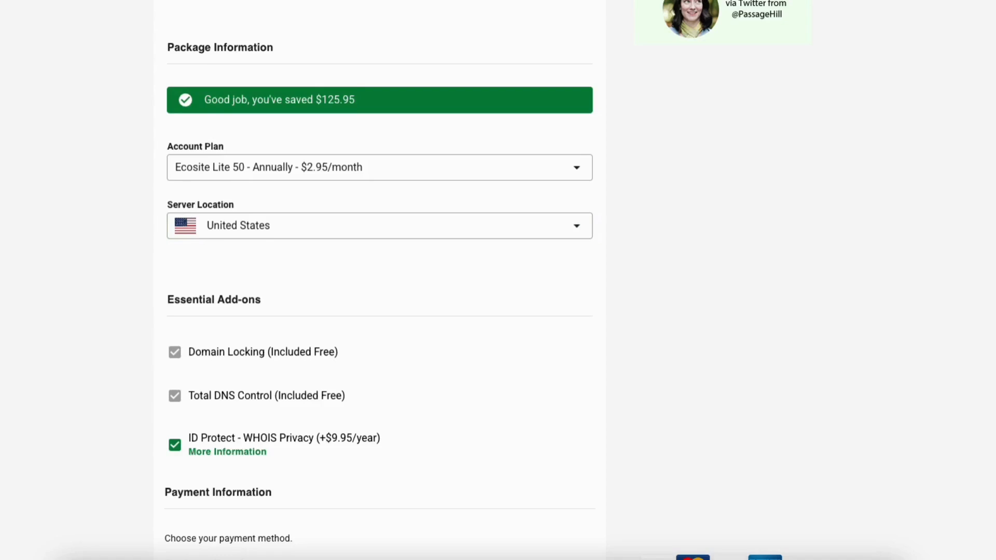
Remove the ID Protect - WHOIS Privacy add-on from the order and check the pricing summary
scroll(379, 280, "down", 4)
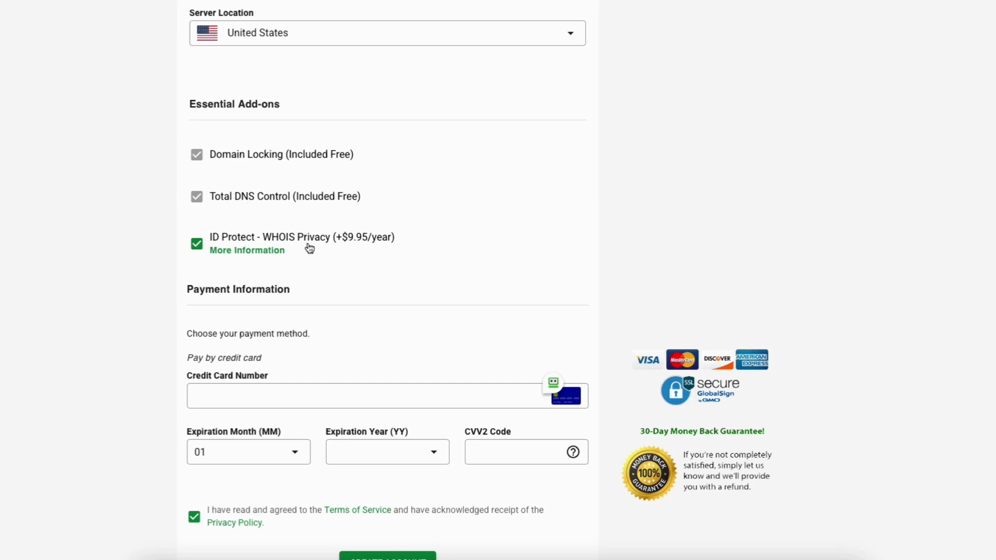
left_click(310, 249)
left_click(175, 261)
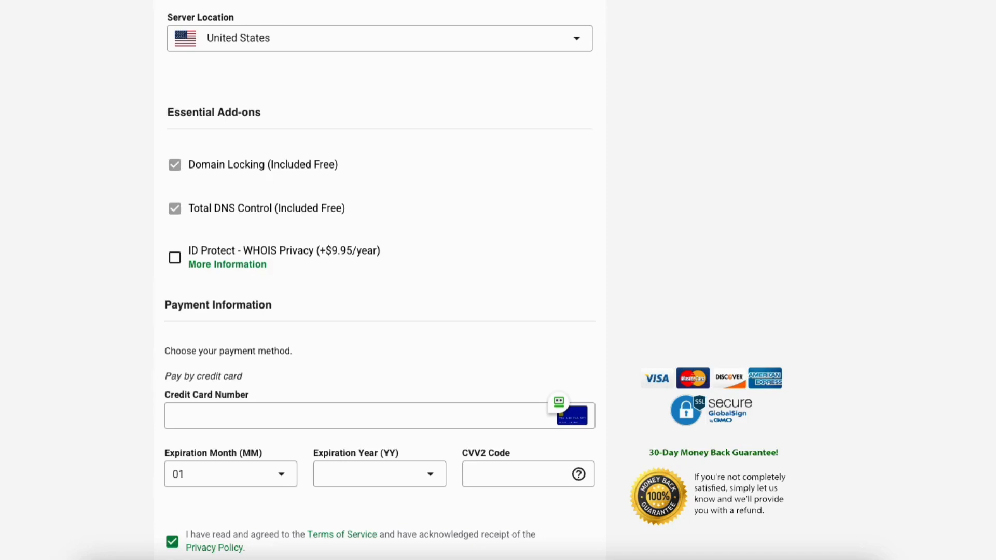
scroll(379, 291, "up", 13)
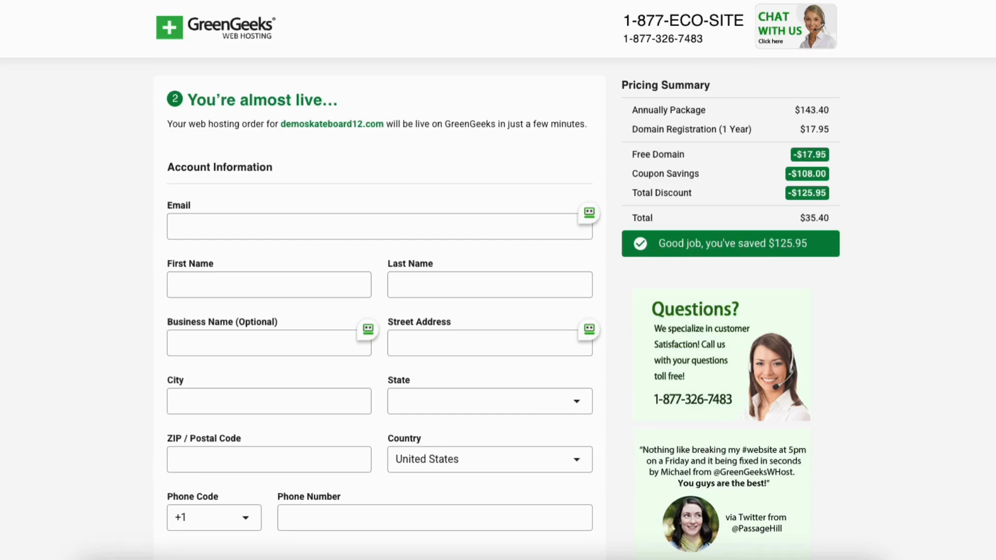
Go to the credit card payment details and submit the order to create the hosting account
scroll(380, 280, "down", 15)
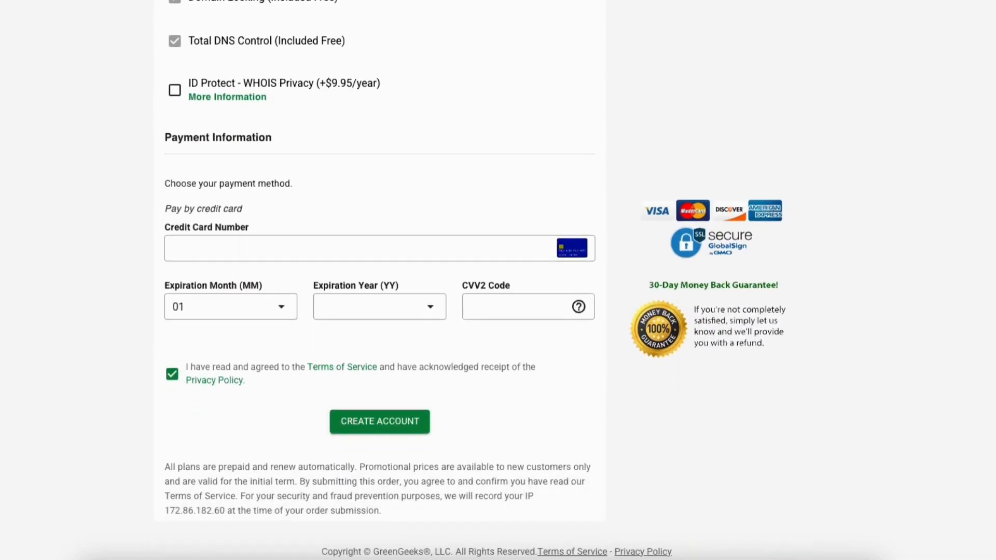
left_click(238, 255)
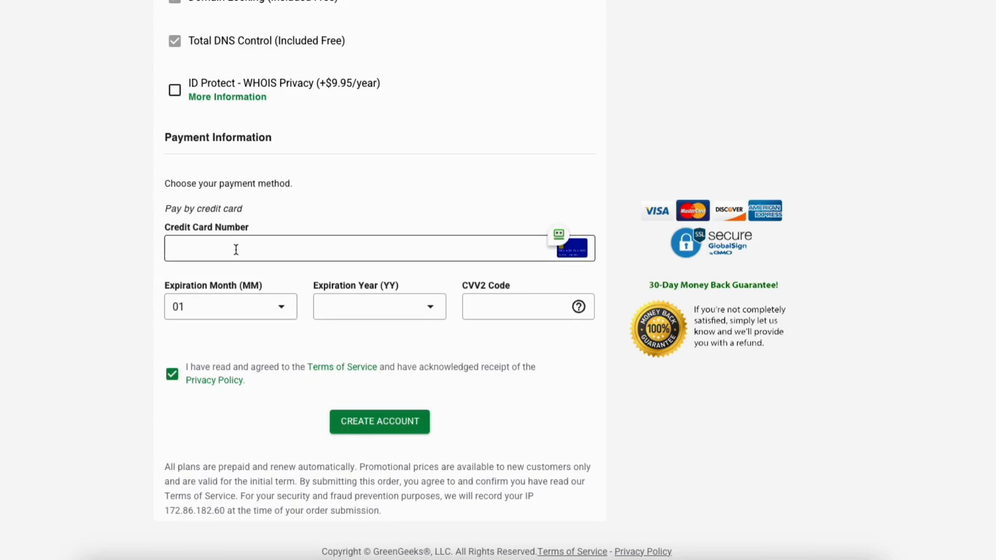
left_click(363, 421)
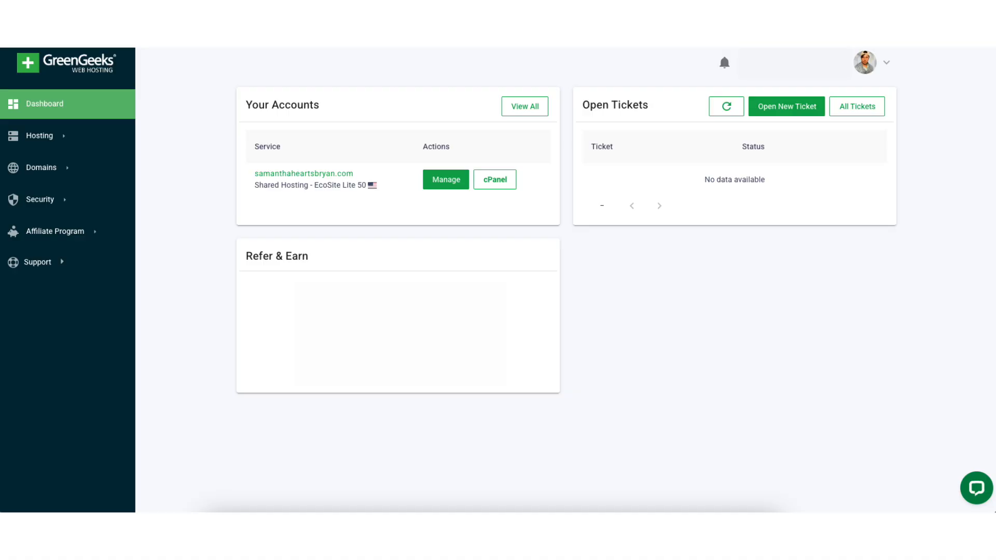
View the shared hosting account's management overview and open cPanel for that account
left_click(441, 182)
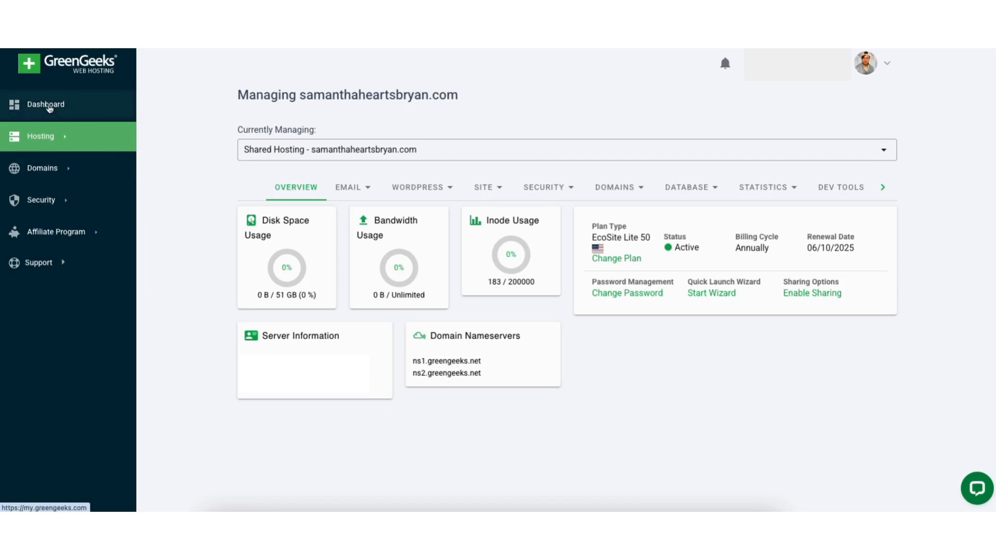
left_click(50, 107)
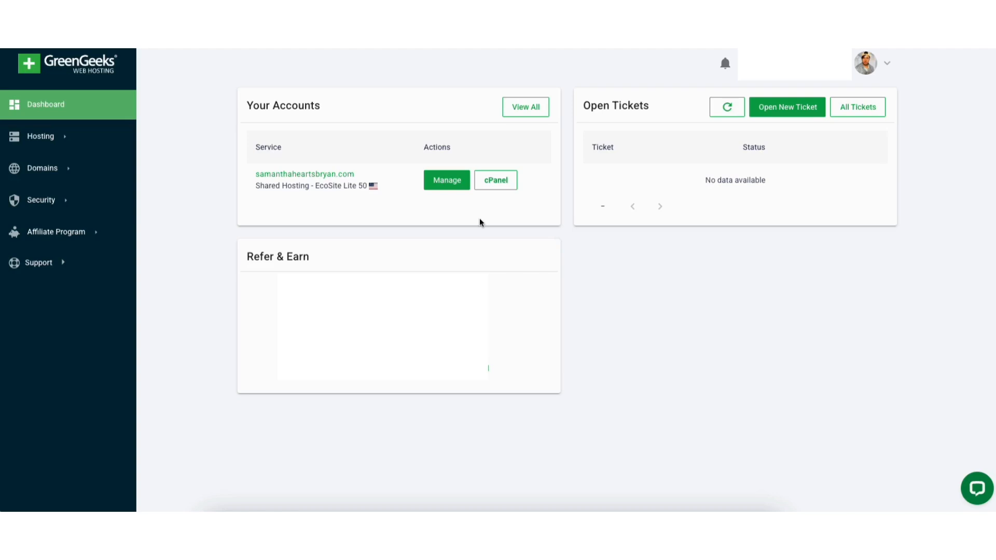
left_click(495, 181)
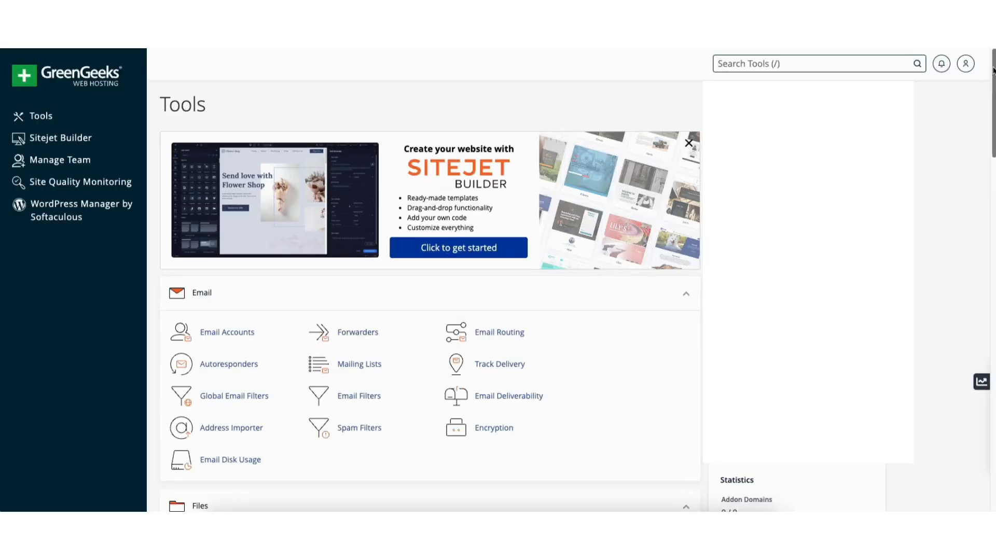
Open WordPress Manager by Softaculous in cPanel and start a new WordPress installation
left_click_drag(993, 70, 903, 303)
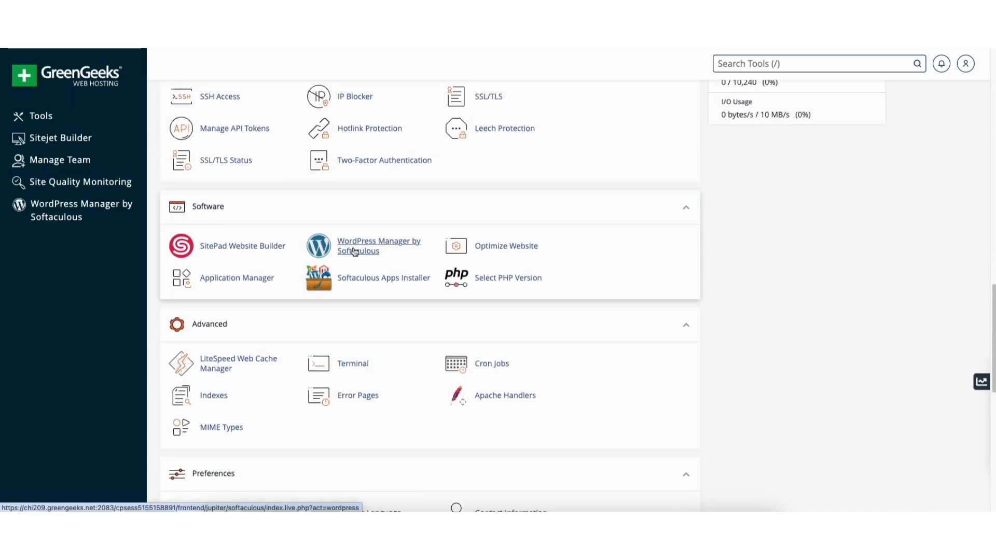
left_click(354, 249)
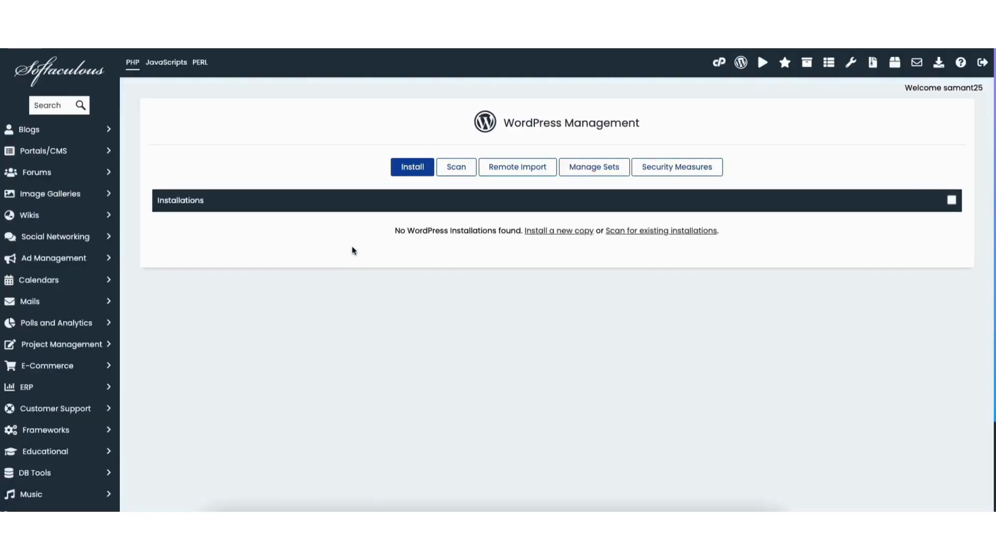
left_click(405, 172)
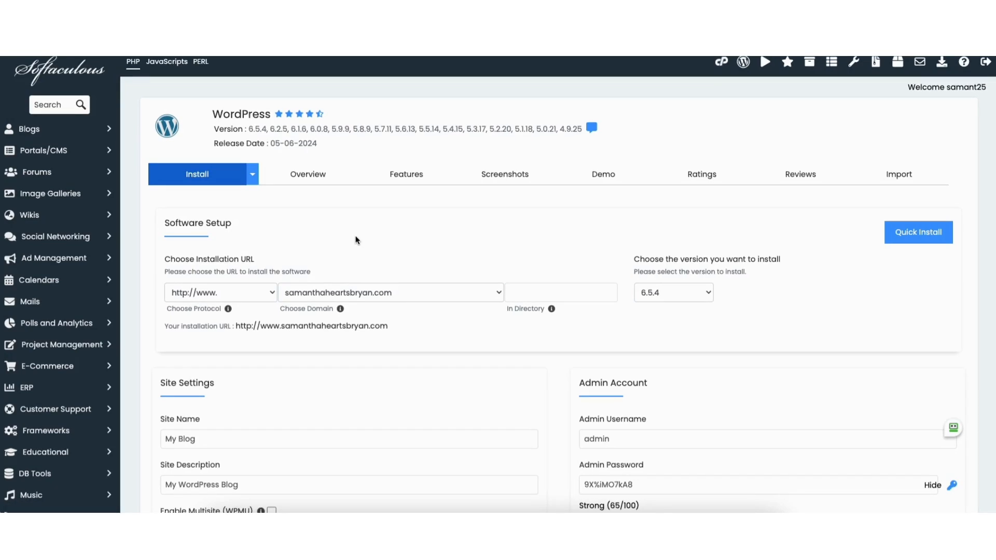
left_click(252, 293)
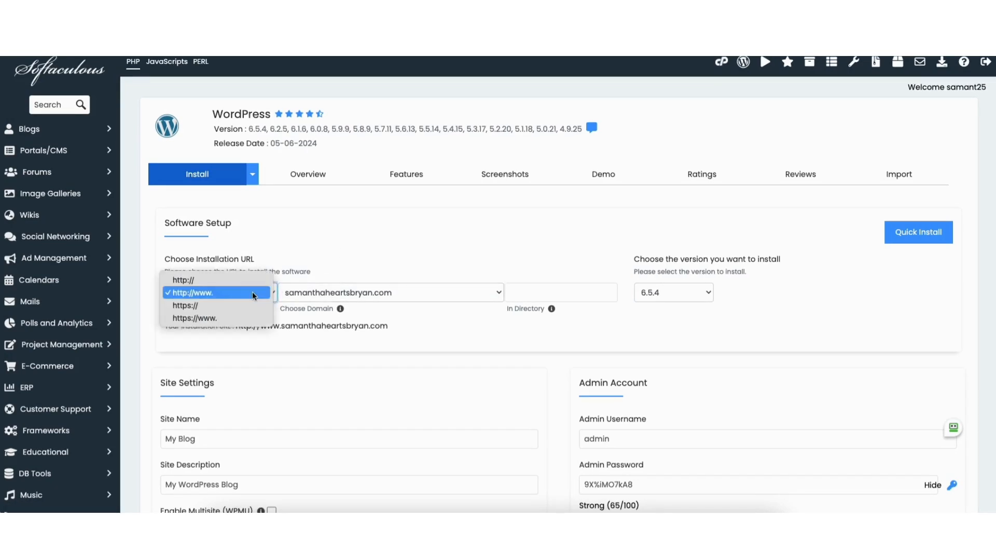
left_click(220, 305)
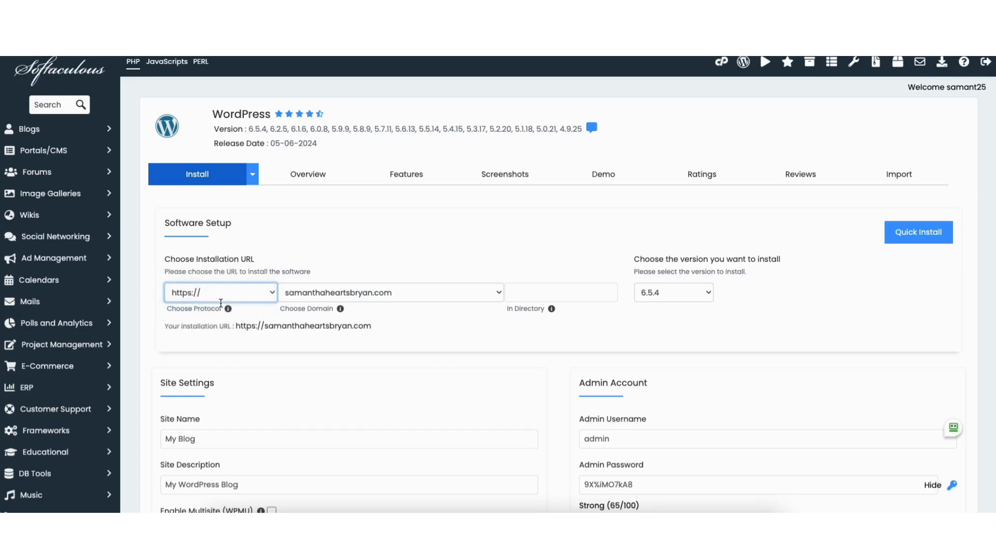
left_click(467, 293)
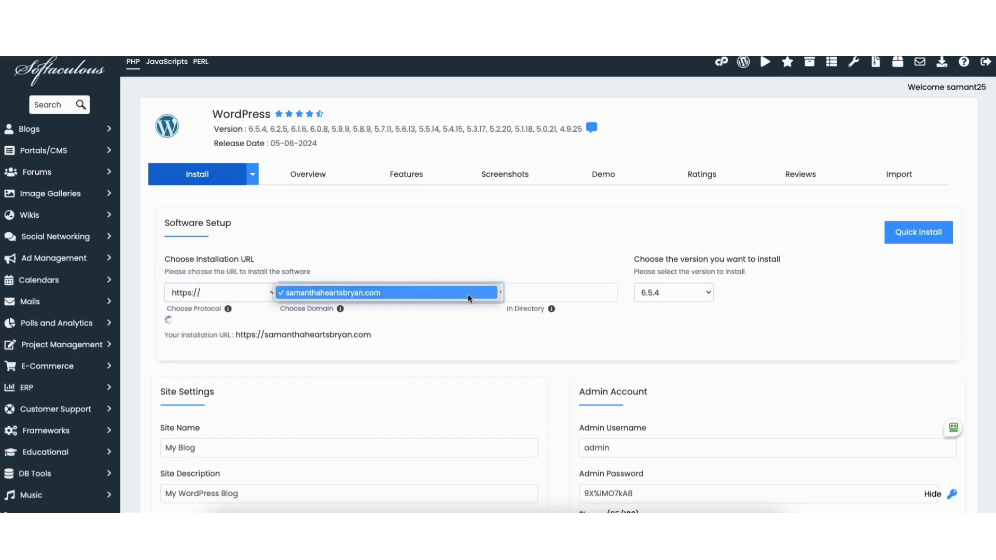
left_click(469, 293)
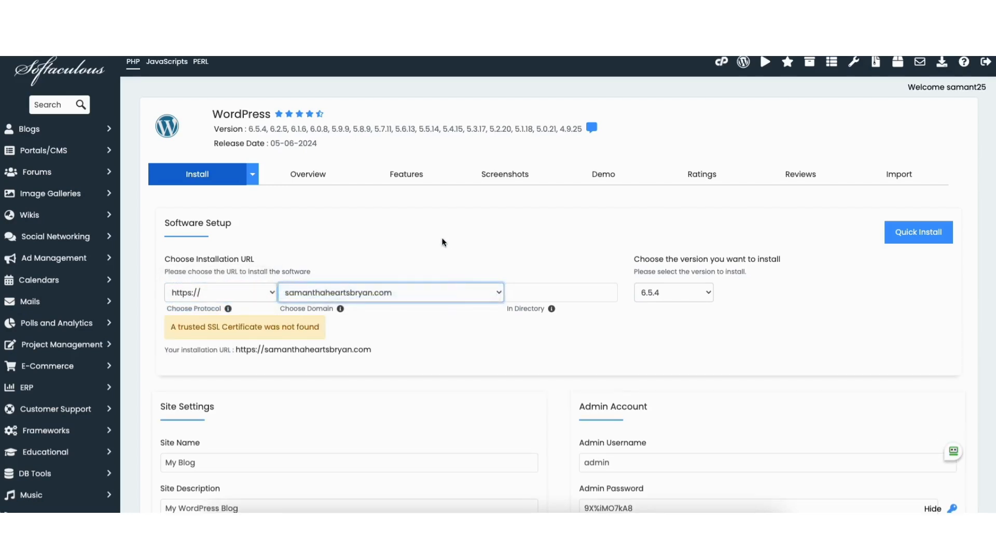
Select WordPress version 6.5.4 as the version to install
left_click(683, 293)
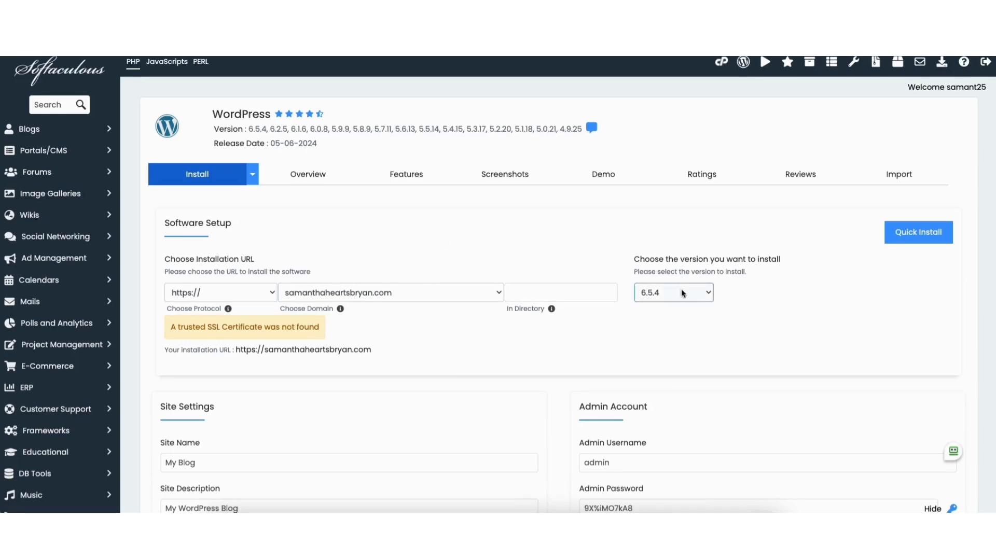
left_click(689, 297)
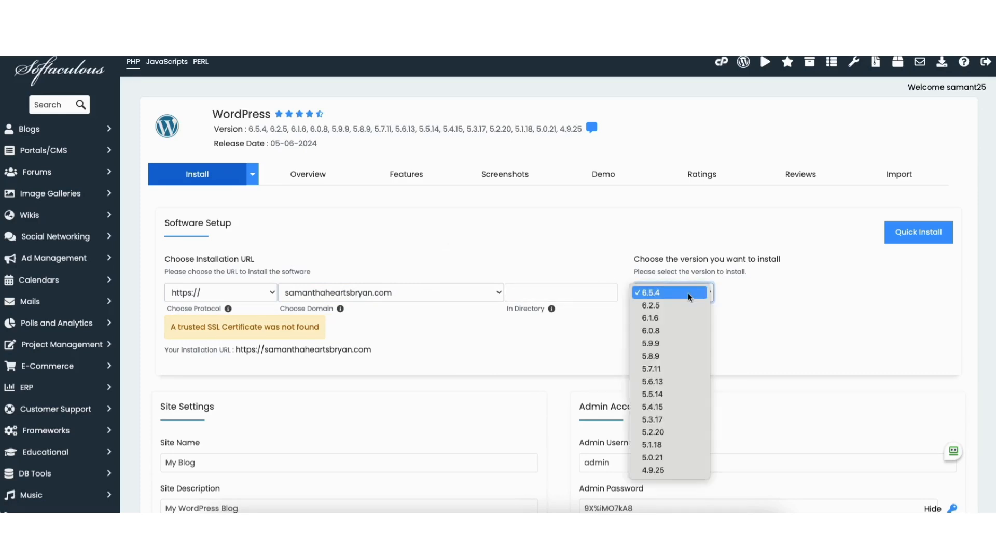
left_click(688, 294)
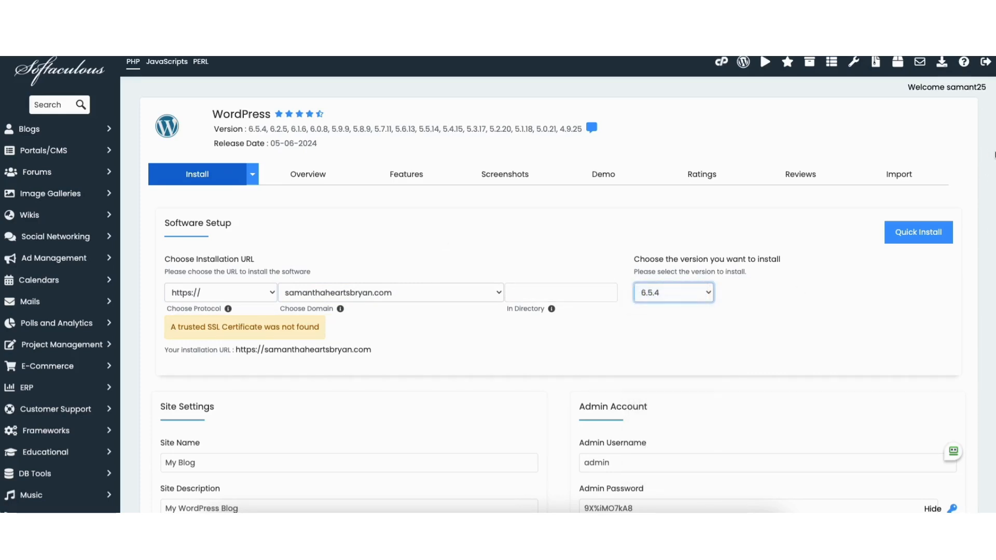
Go over the site name, site description, admin username and admin password fields of the WordPress installation
scroll(991, 213, "down", 5)
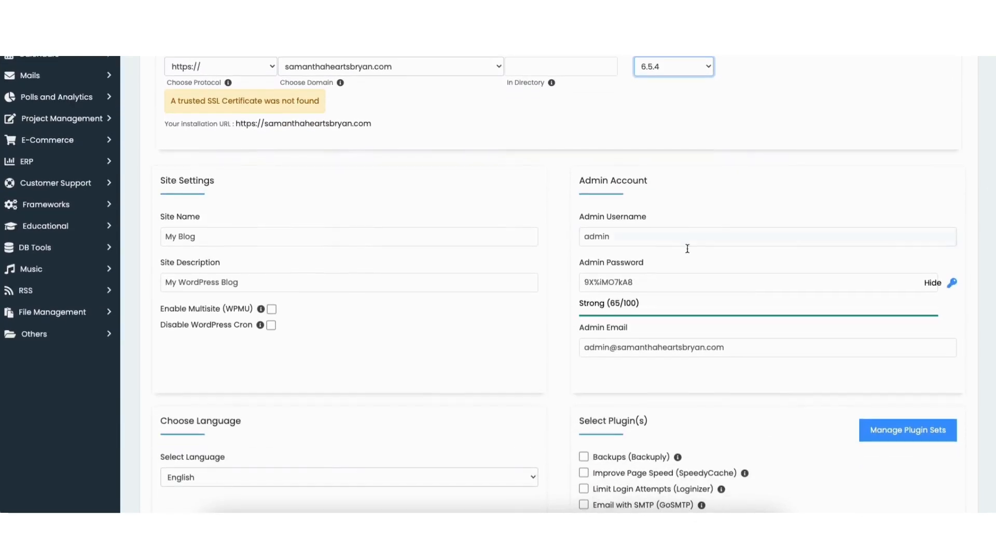
left_click(202, 237)
left_click(206, 284)
left_click(616, 236)
left_click(632, 280)
left_click(621, 236)
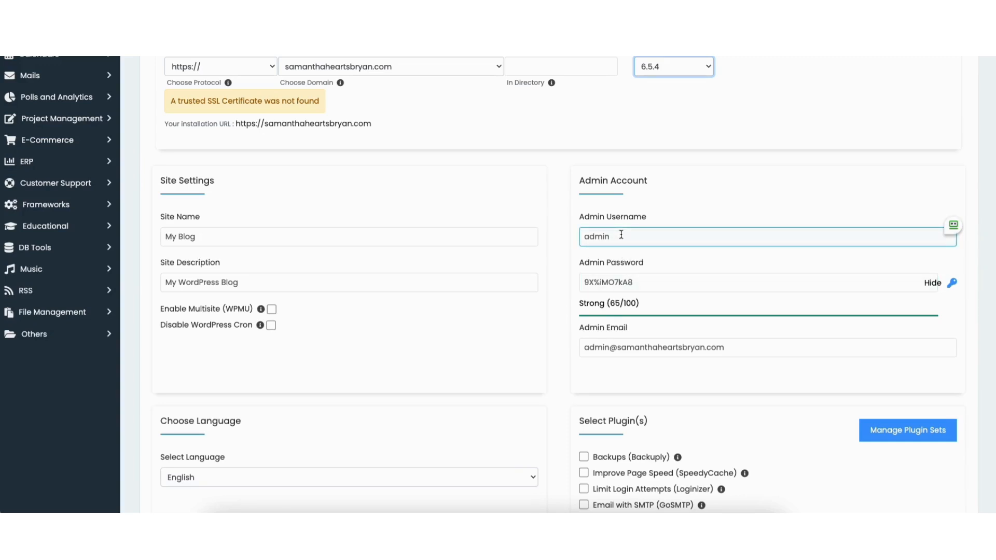
left_click(639, 280)
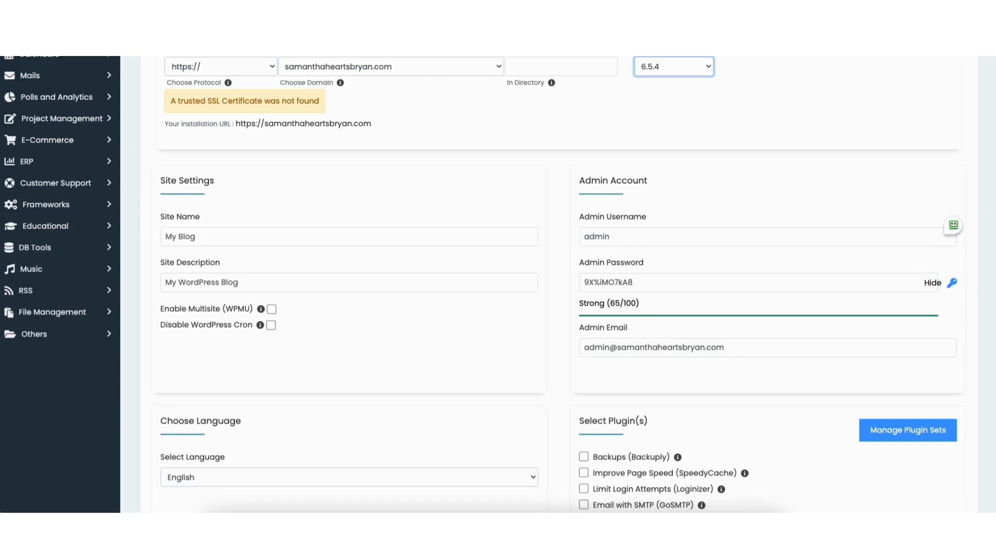
Review the language and plugin choices and the advanced options of the WordPress installation
scroll(985, 297, "down", 5)
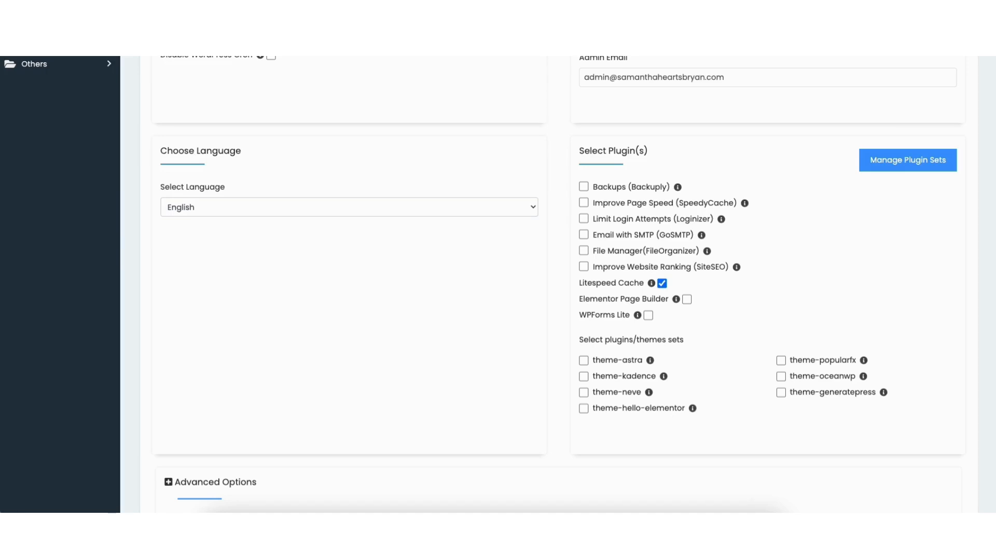
scroll(809, 300, "down", 5)
left_click(220, 250)
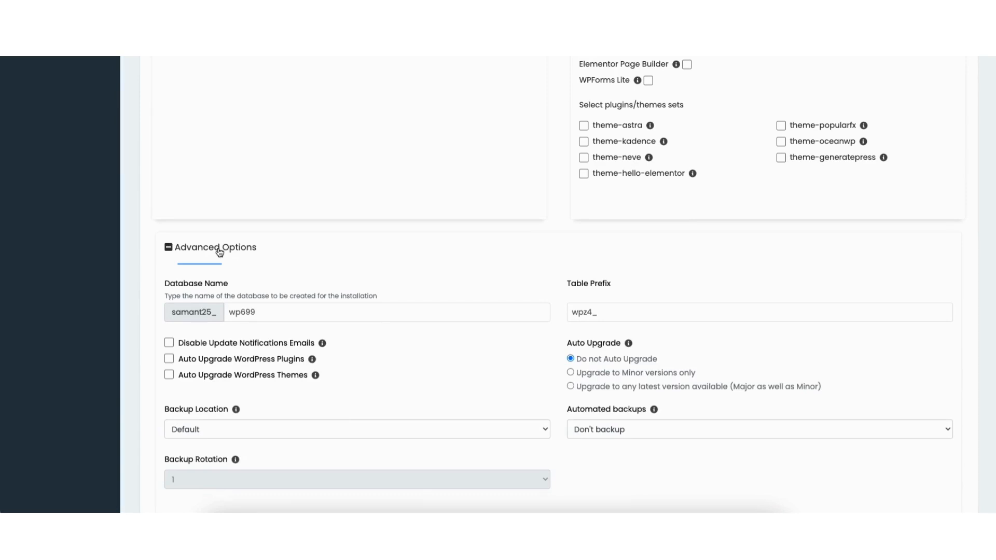
left_click(219, 250)
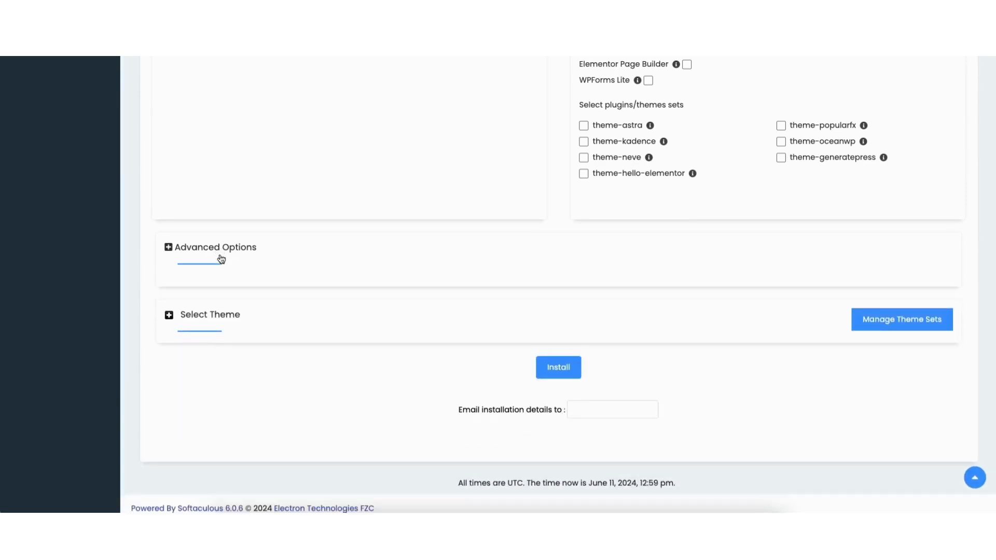
Show the theme selection for the WordPress installation and look through the available themes
left_click(210, 317)
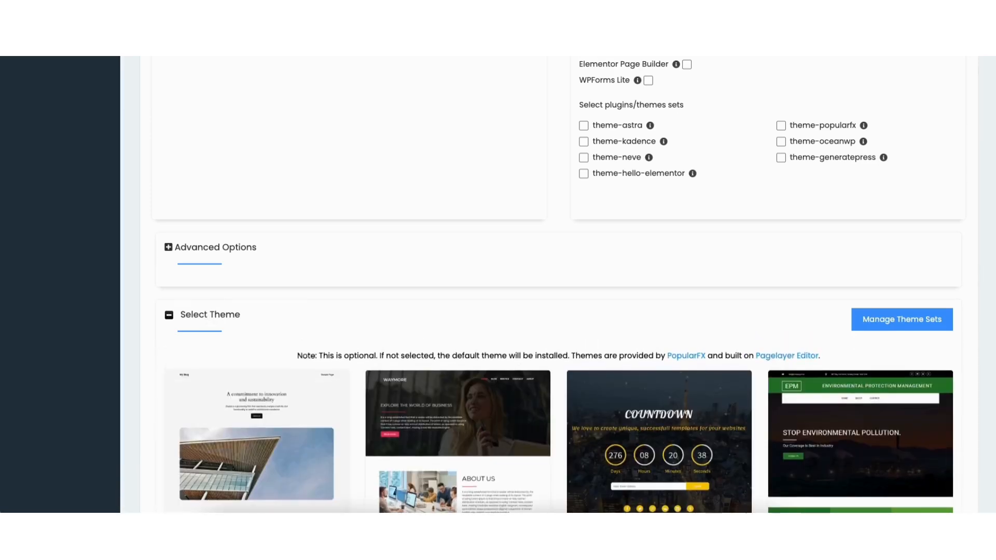
scroll(992, 278, "down", 4)
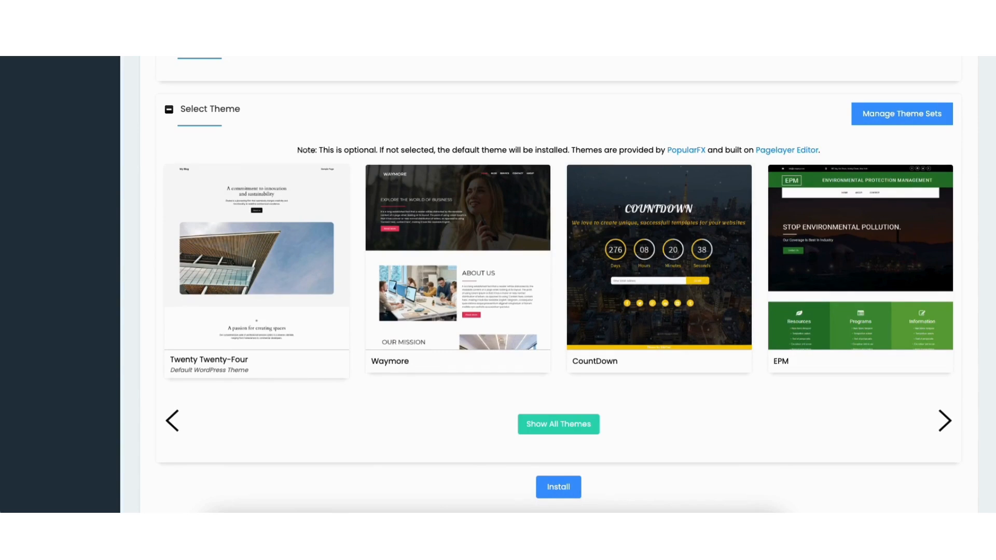
scroll(559, 280, "down", 2)
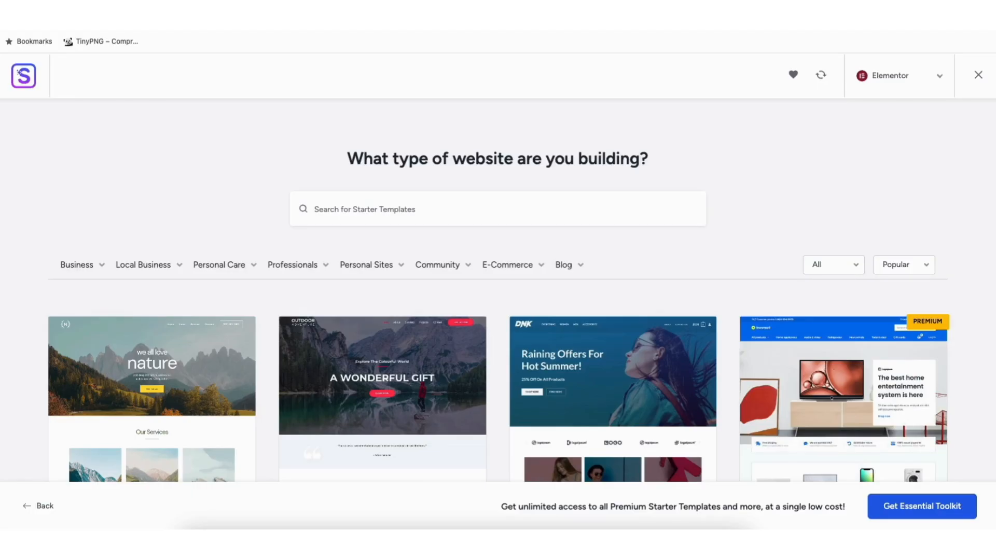
Browse the Elementor starter templates
scroll(499, 296, "down", 6)
scroll(499, 291, "down", 12)
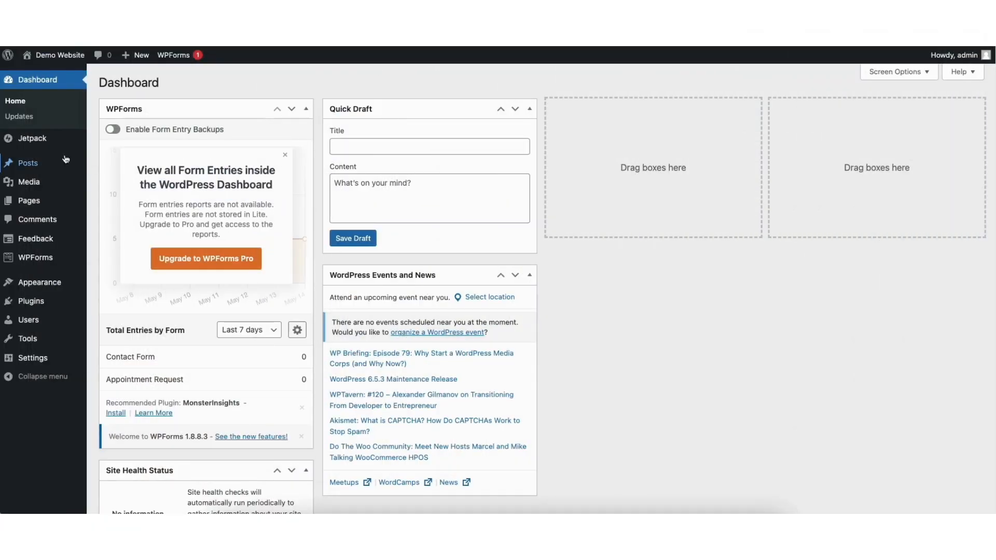
Open the page for adding a new theme to the WordPress site
mouse_move(30, 183)
mouse_move(37, 285)
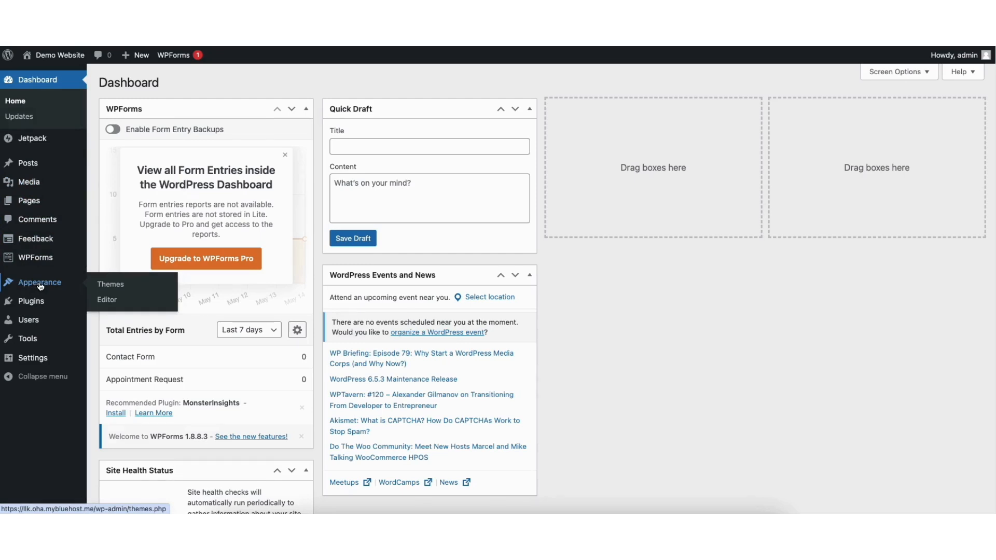
left_click(118, 289)
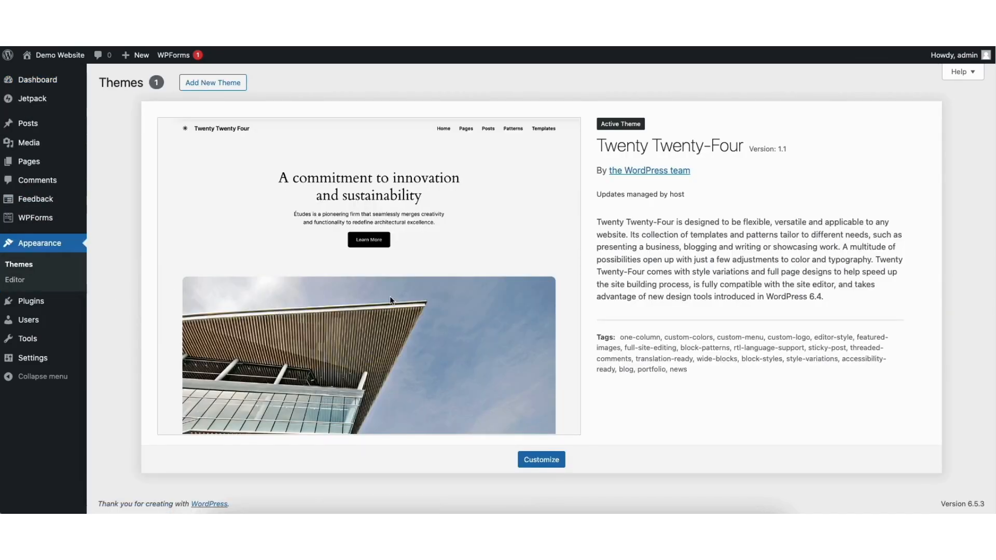
left_click(218, 84)
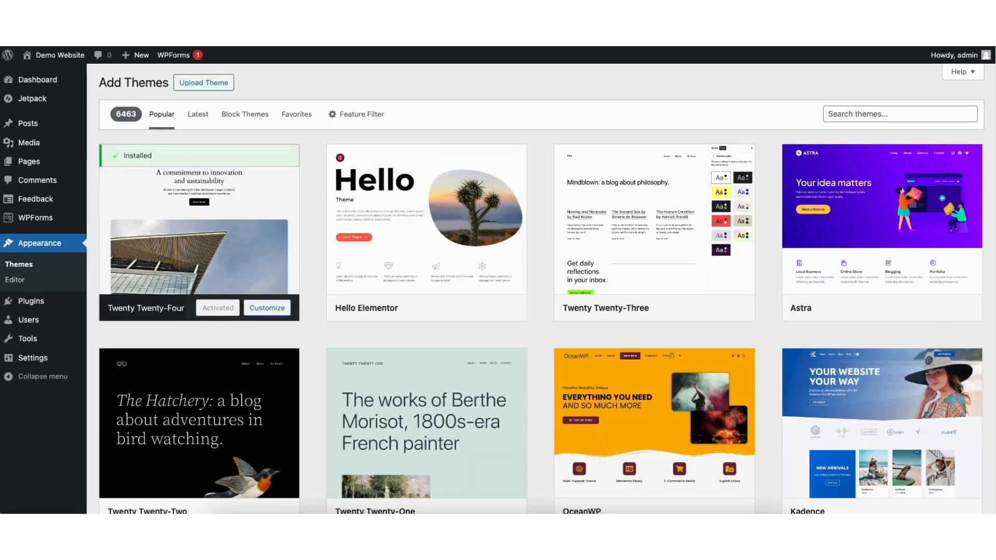
Look through the popular WordPress themes and the Elementor starter templates
scroll(535, 288, "down", 10)
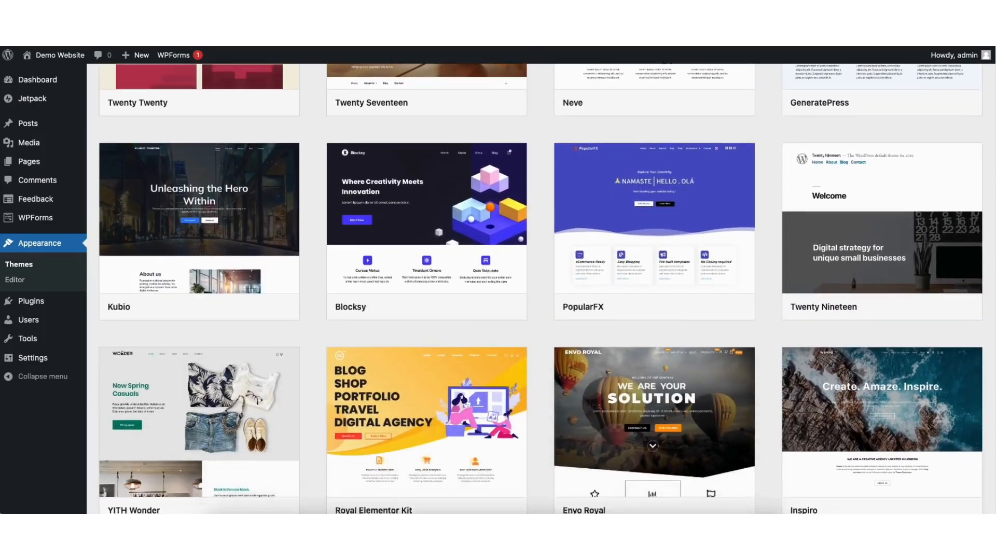
scroll(540, 288, "down", 10)
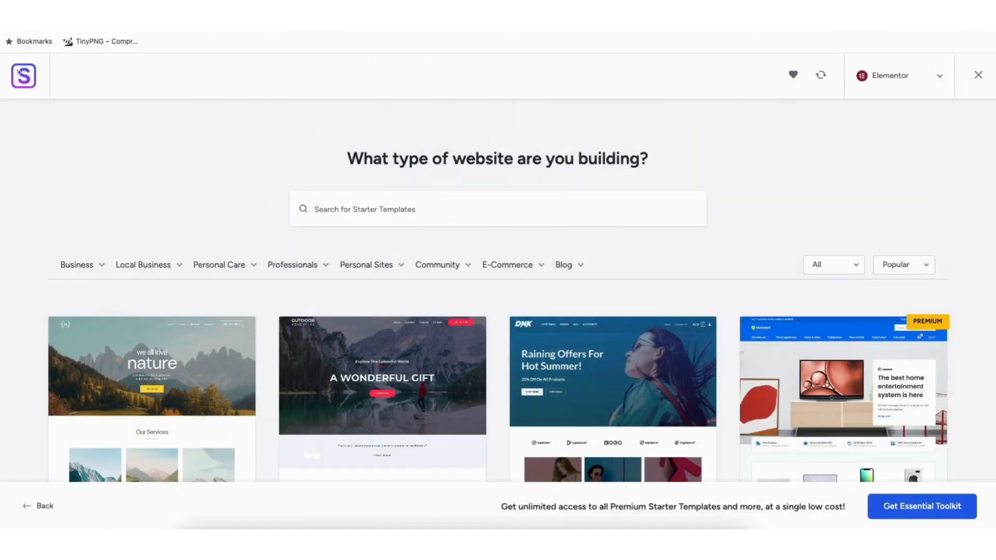
scroll(498, 290, "down", 5)
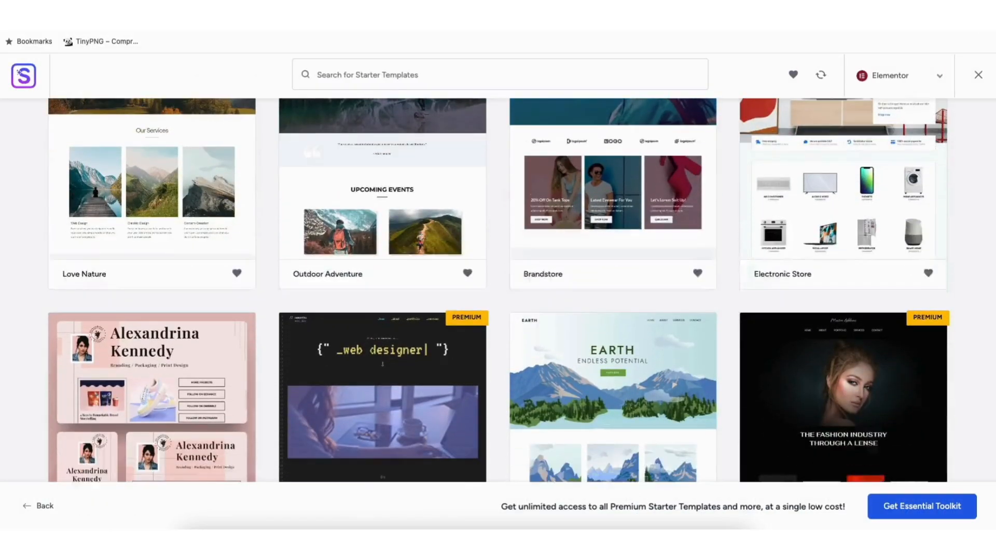
scroll(498, 291, "down", 8)
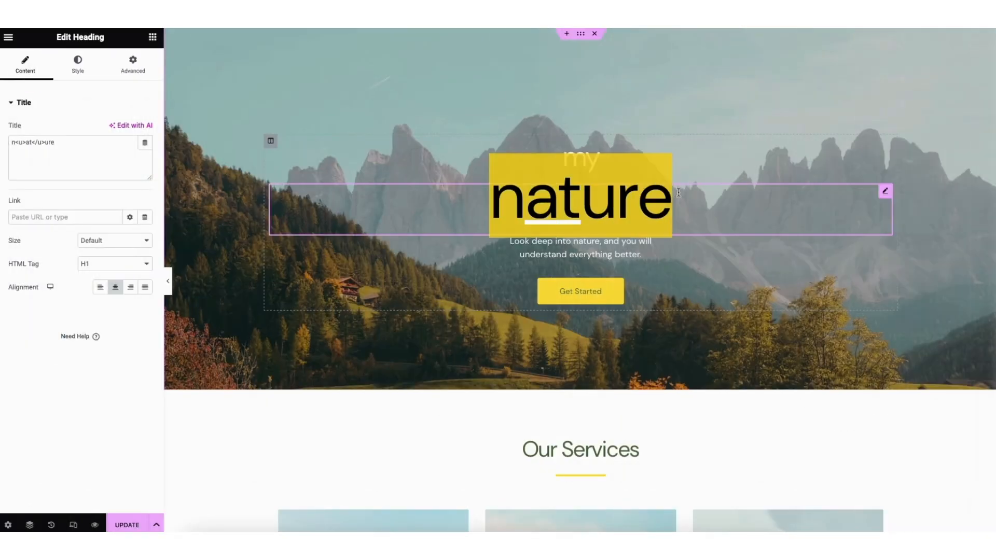
Replace the text of the "nature" hero heading with "DEMO WEBSITE"
key("ctrl+a")
key("BackSpace")
type("DEMO WEBSITE")
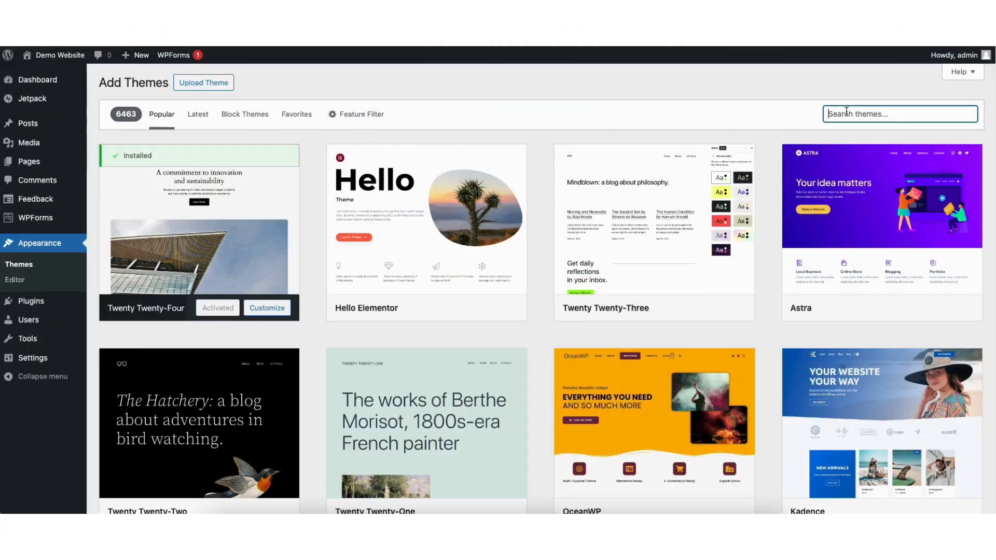
Search the themes for "astra", then install and activate the Astra theme
left_click(849, 114)
type("astra")
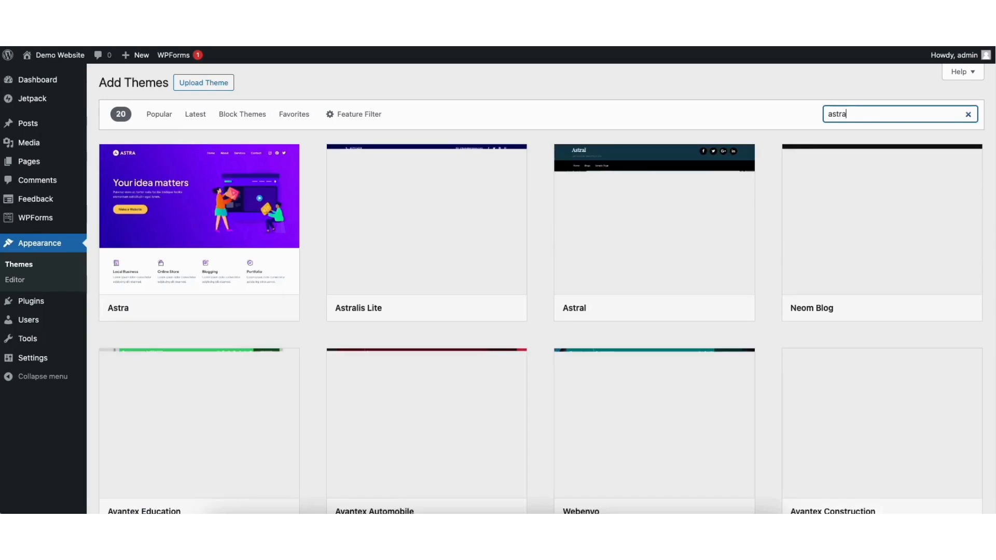
mouse_move(218, 213)
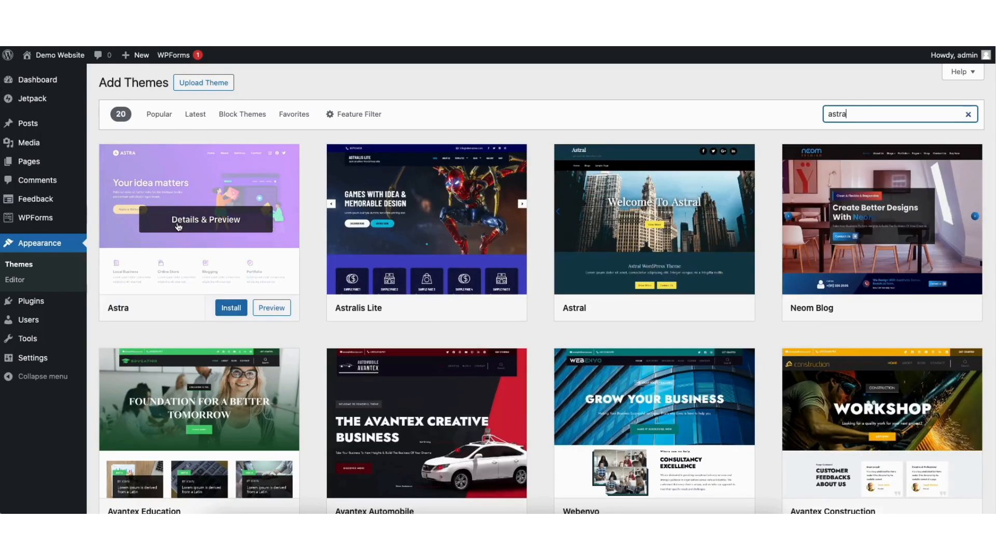
left_click(230, 310)
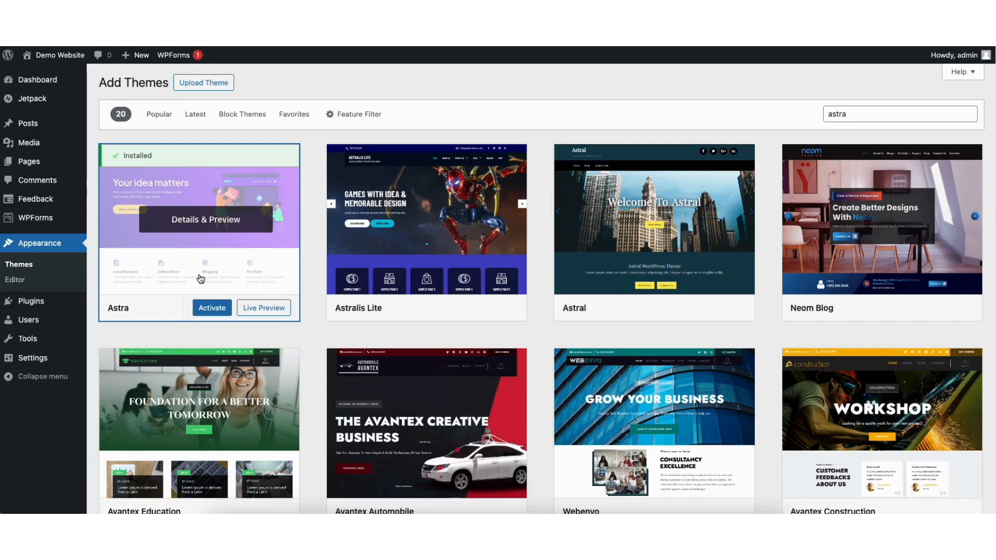
left_click(210, 312)
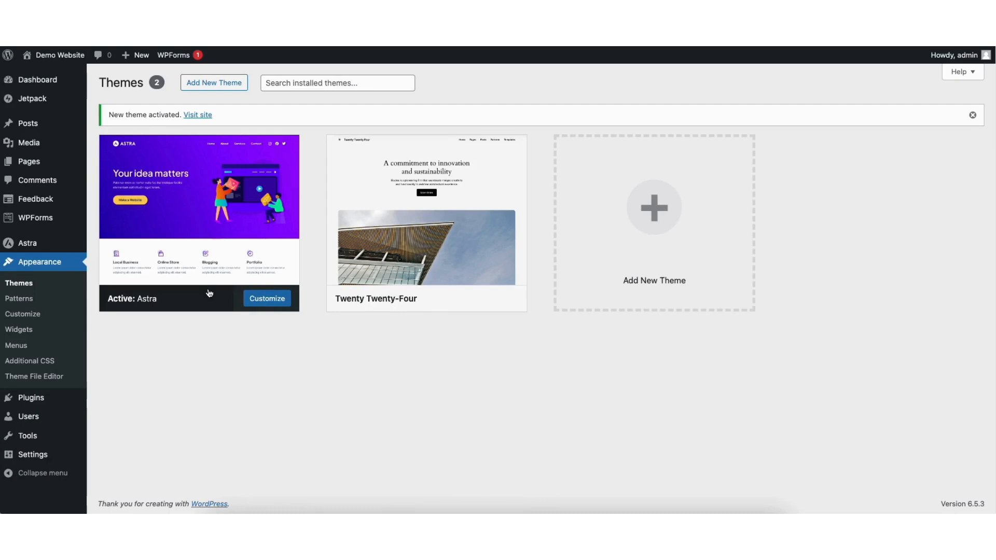
Search the plugins for "starter templates", then install and activate Starter Templates by Brainstorm Force
mouse_move(29, 400)
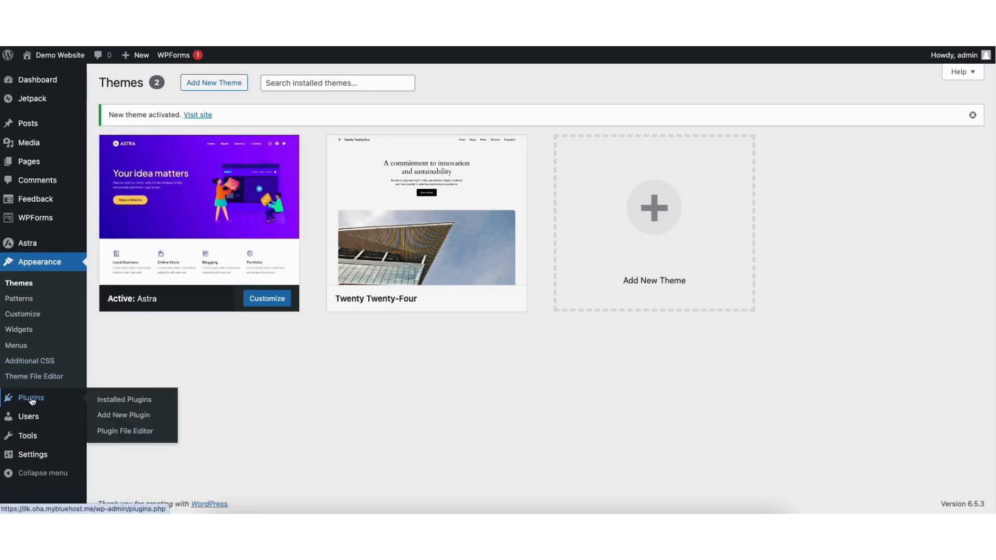
left_click(131, 420)
left_click(893, 115)
type("starter templates")
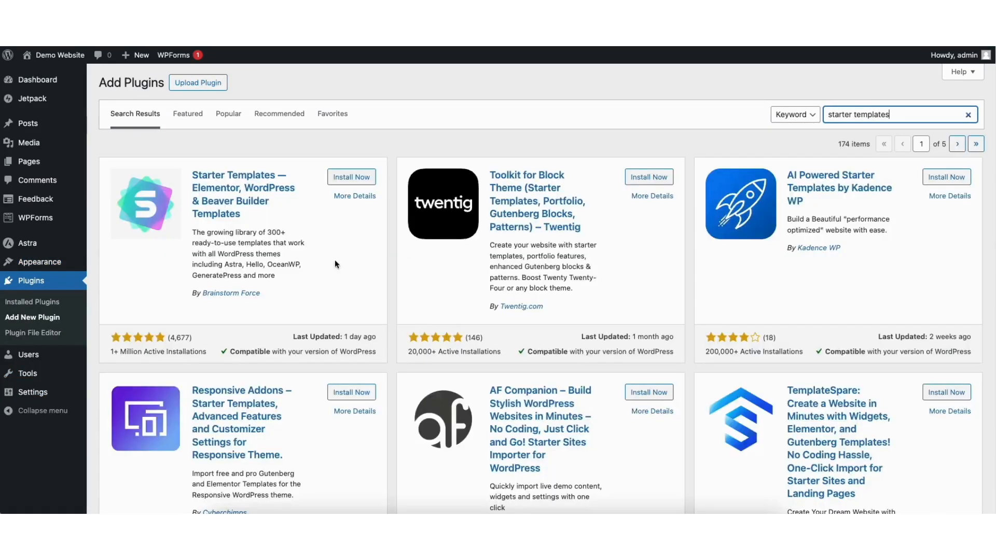
left_click(347, 177)
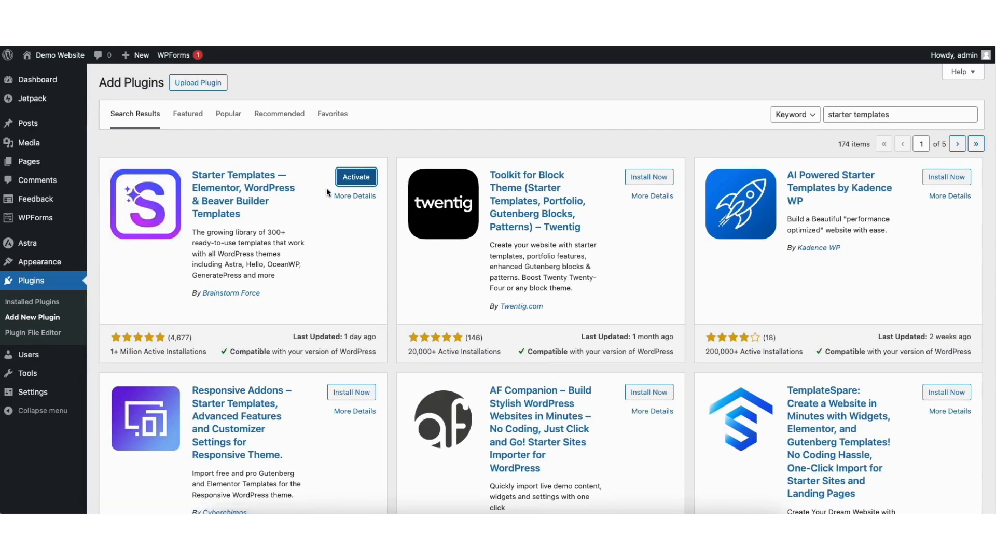
left_click(344, 177)
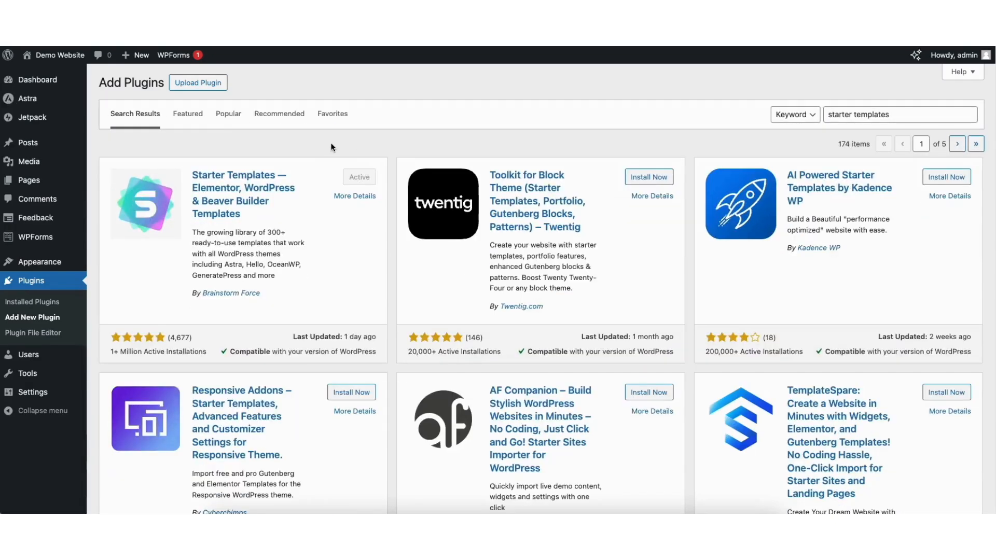
Open the Starter Templates library and look through the Elementor templates and website categories
mouse_move(53, 268)
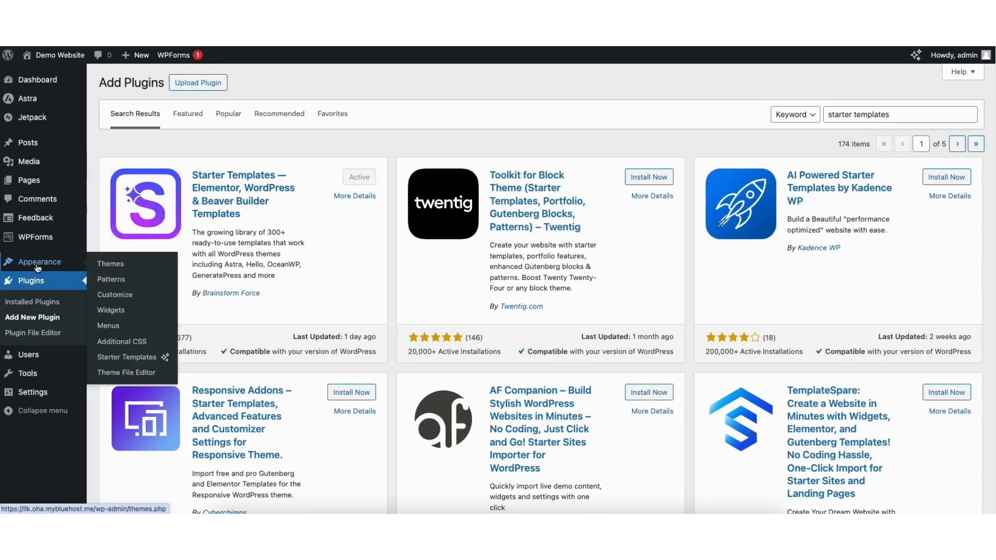
left_click(126, 358)
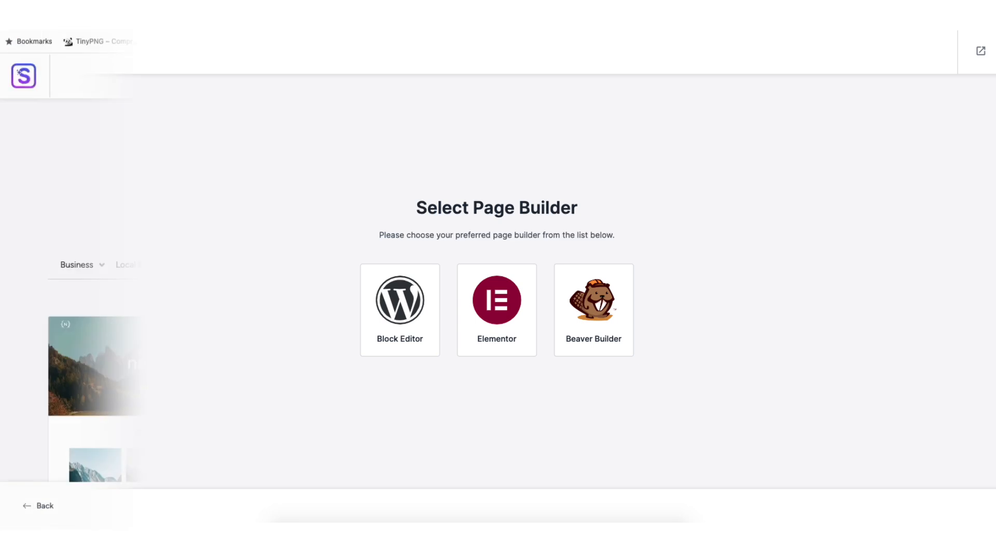
scroll(498, 311, "down", 2)
scroll(59, 414, "down", 6)
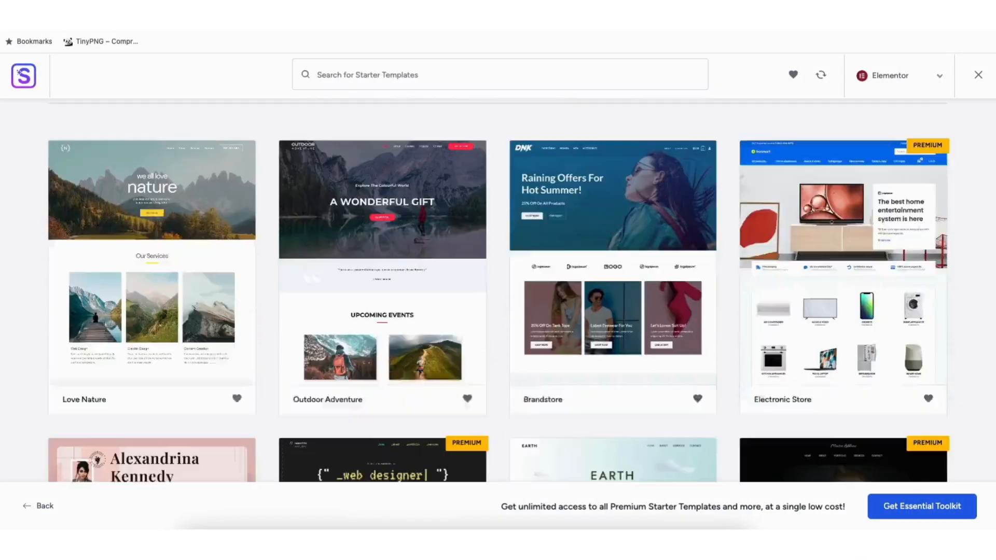
scroll(58, 415, "down", 10)
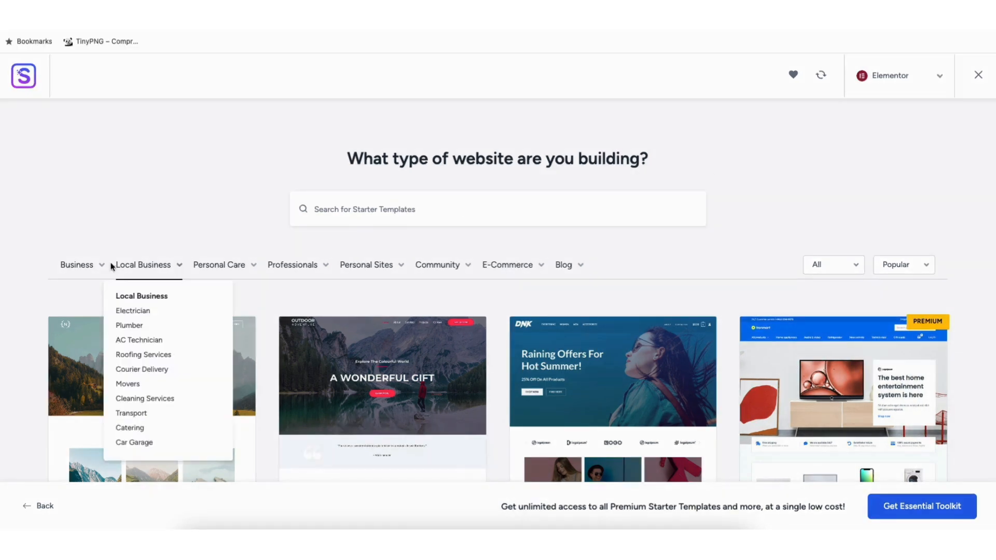
mouse_move(80, 268)
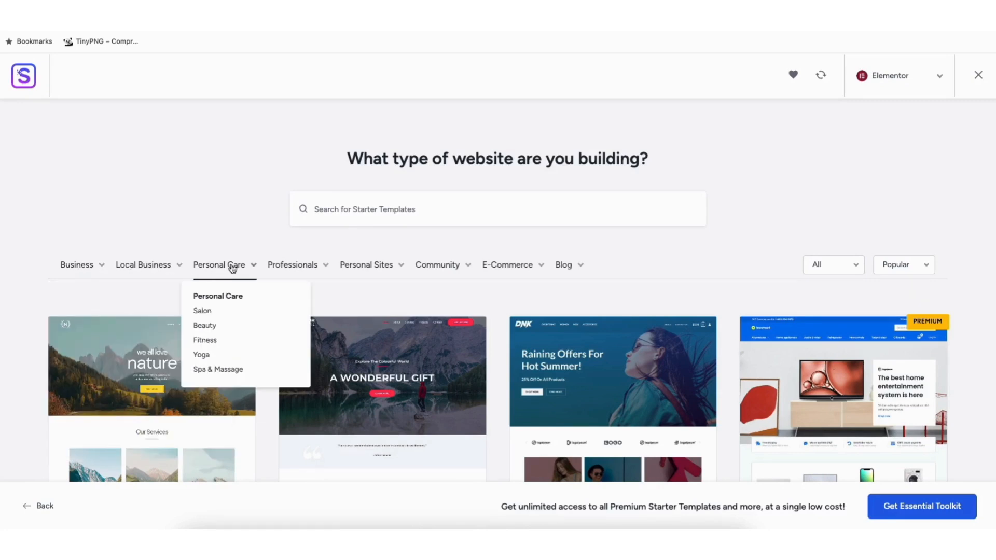
mouse_move(298, 270)
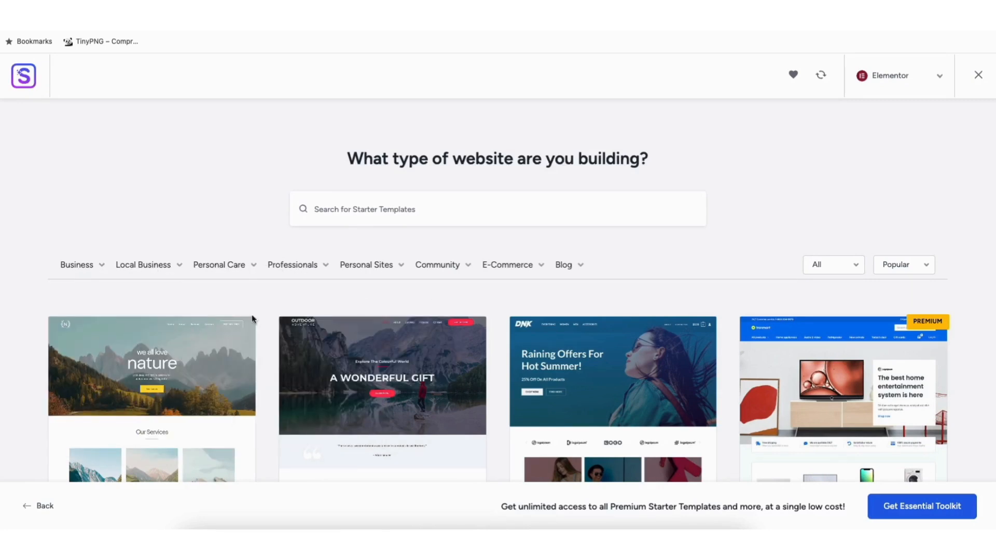
Choose the Love Nature template and look through its preview
left_click(147, 380)
left_click_drag(976, 93, 975, 268)
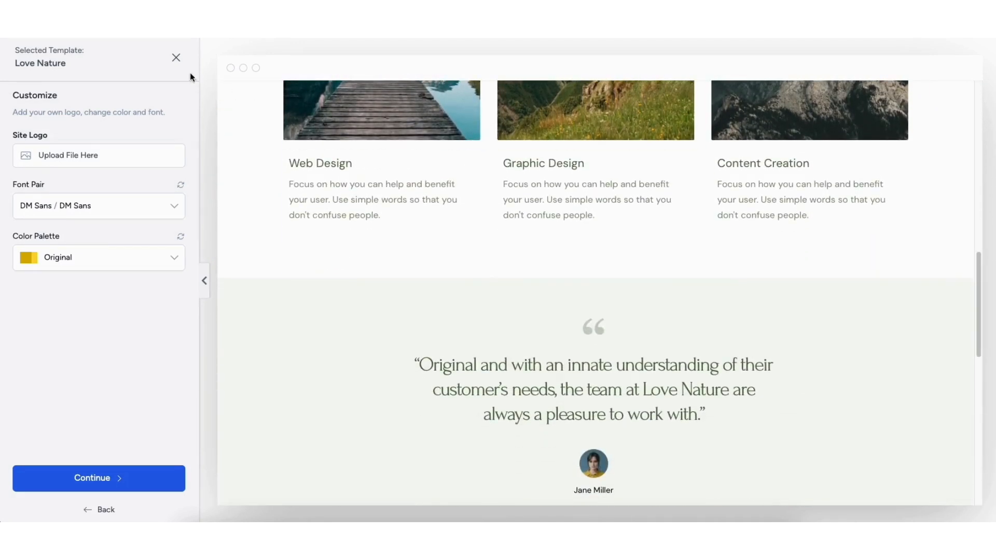
left_click(175, 59)
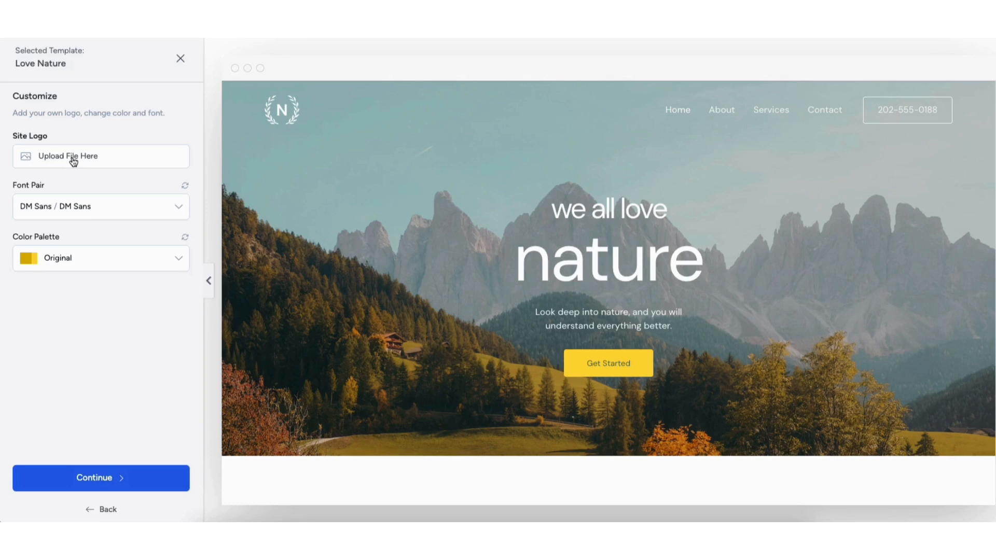
Try different color palettes on the Love Nature template and continue to the feature selection
left_click(87, 259)
left_click(73, 314)
left_click(63, 264)
left_click(57, 337)
left_click(61, 266)
left_click(61, 288)
left_click(96, 478)
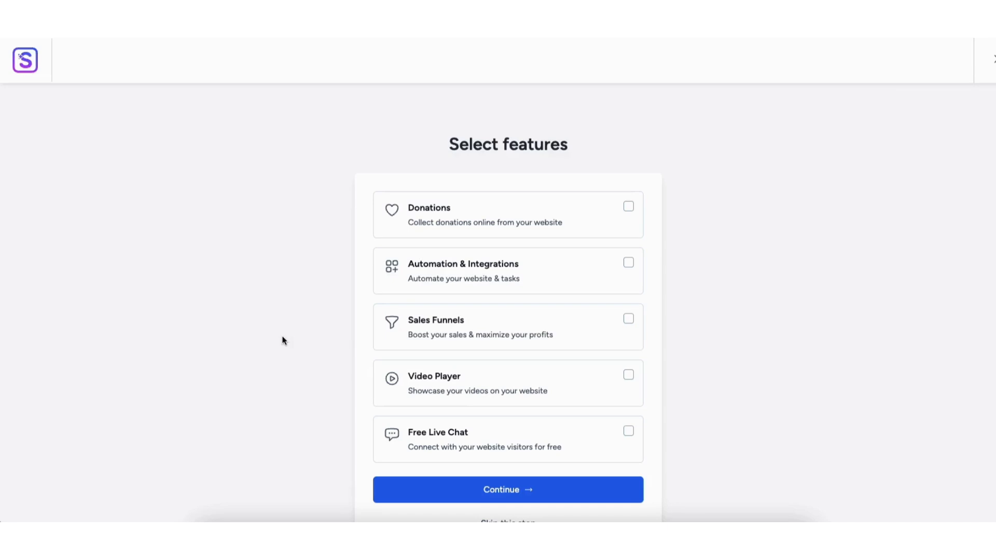
Skip the optional features and build the website with the customizer settings, widgets and content imported
scroll(283, 340, "down", 1)
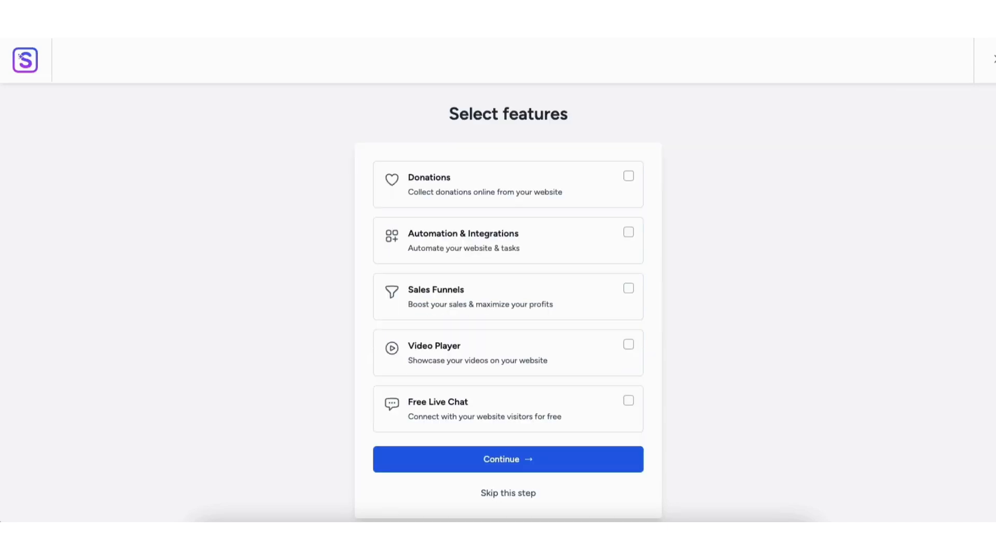
left_click(497, 494)
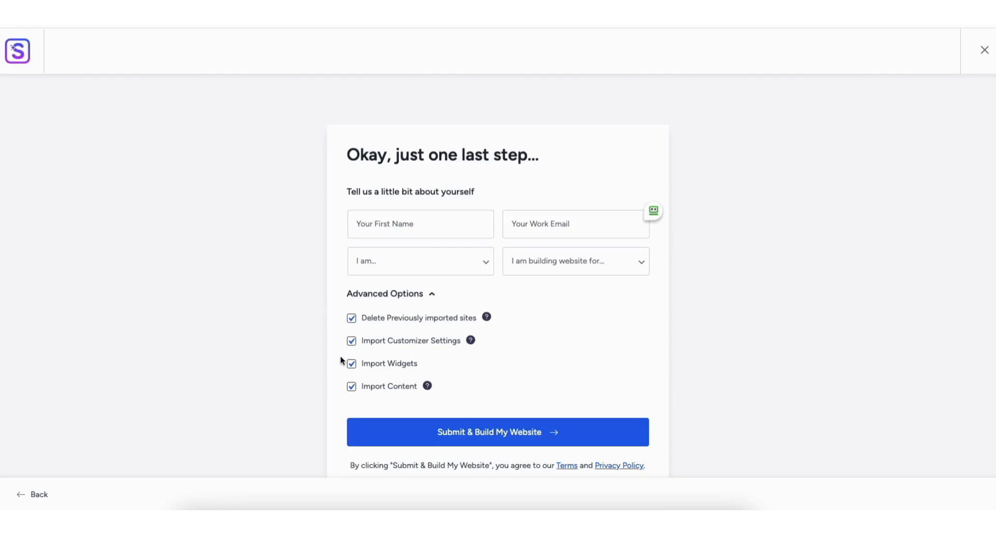
left_click(480, 442)
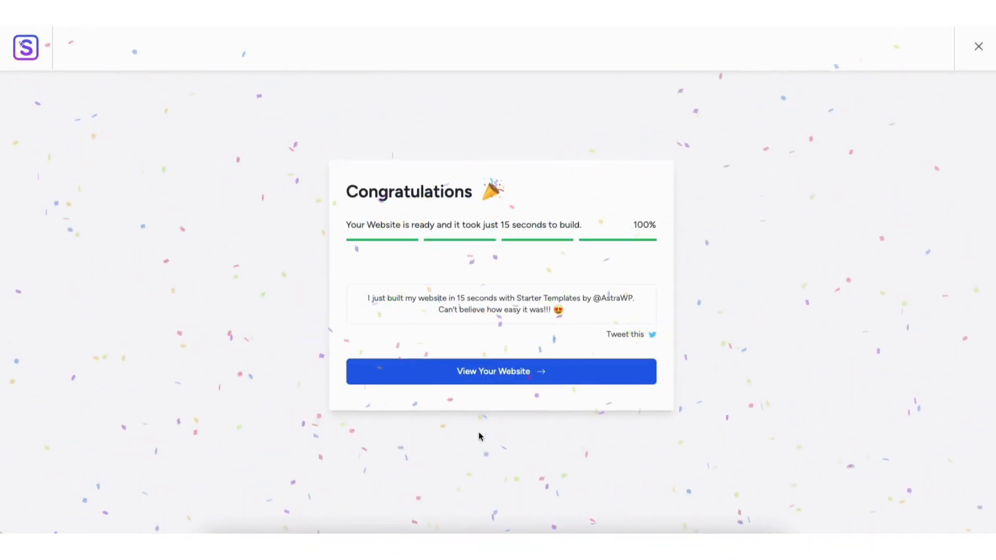
View the newly built website and look through its homepage
left_click(483, 371)
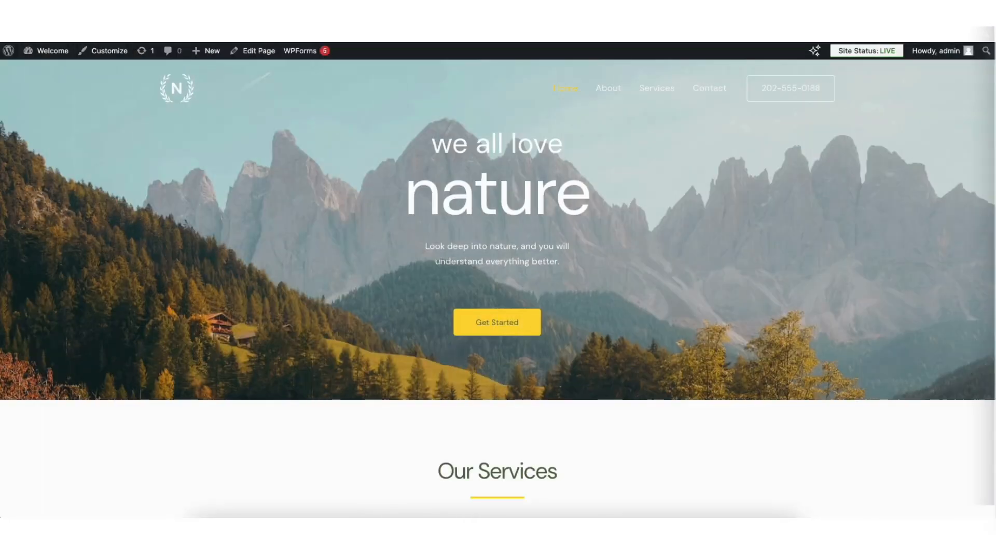
scroll(498, 291, "down", 6)
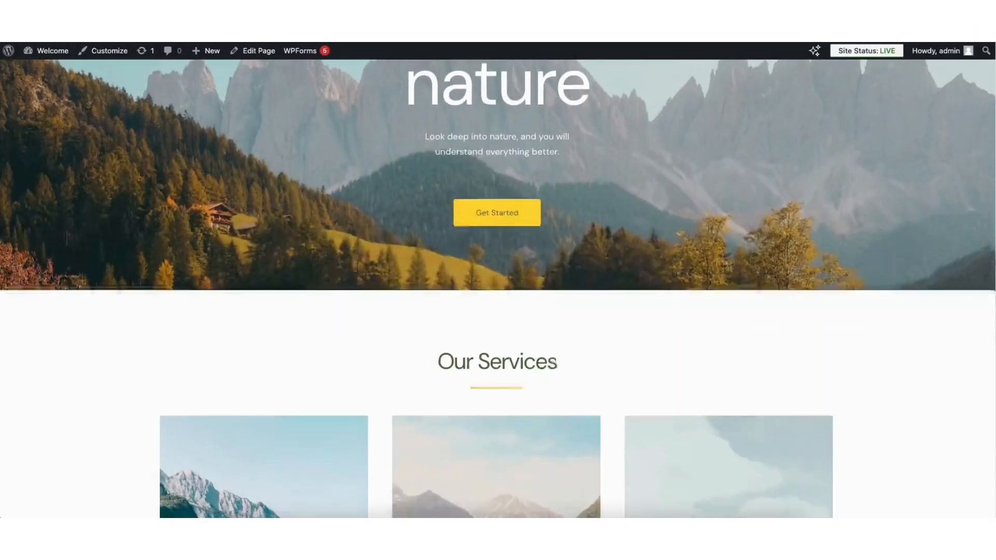
scroll(498, 291, "down", 6)
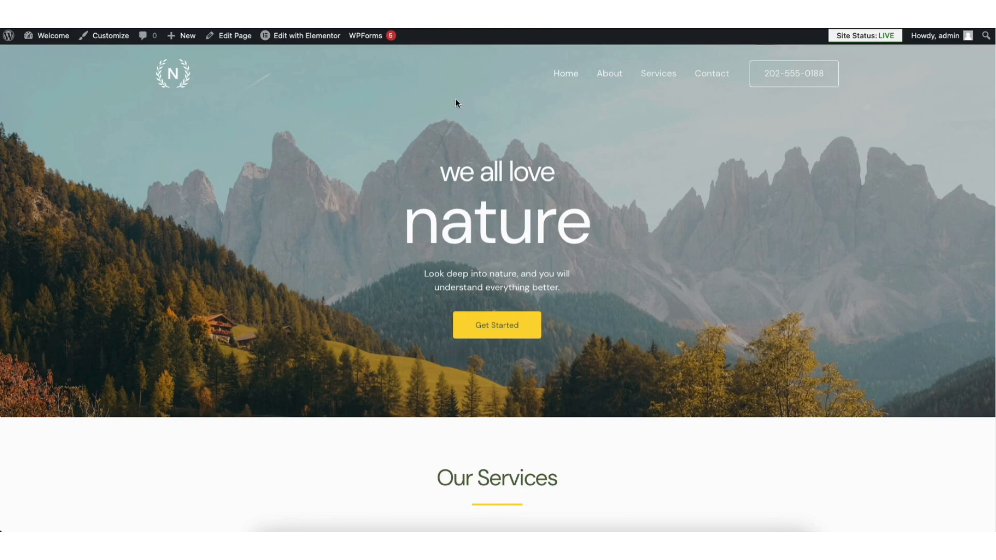
Open the homepage for editing in Elementor and change the "we all love" heading to "my demo"
mouse_move(316, 41)
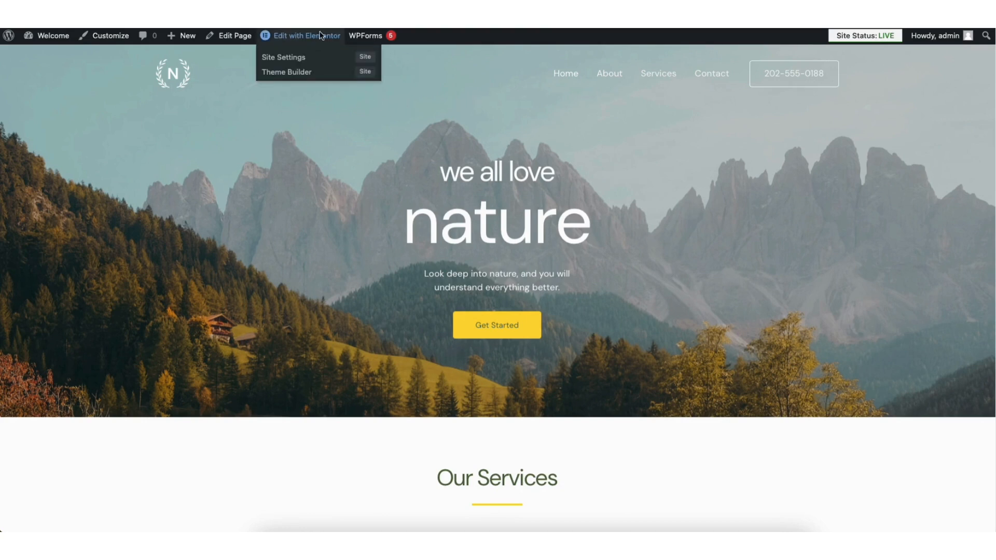
left_click(322, 36)
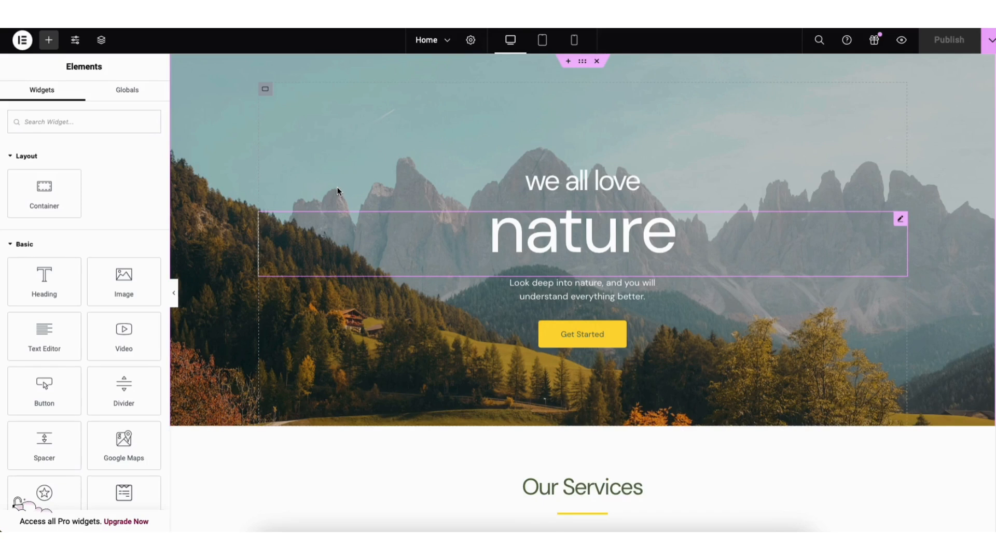
left_click(521, 232)
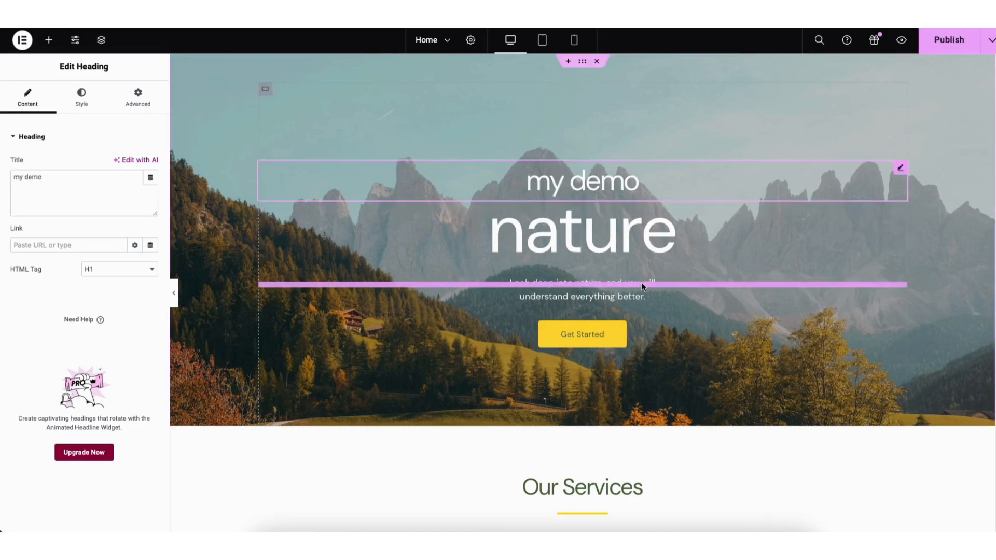
Move the "my demo" heading between the hero description text and the Get Started button
left_click_drag(645, 285, 645, 290)
key("ctrl+z")
left_click_drag(901, 168, 645, 287)
scroll(582, 290, "down", 8)
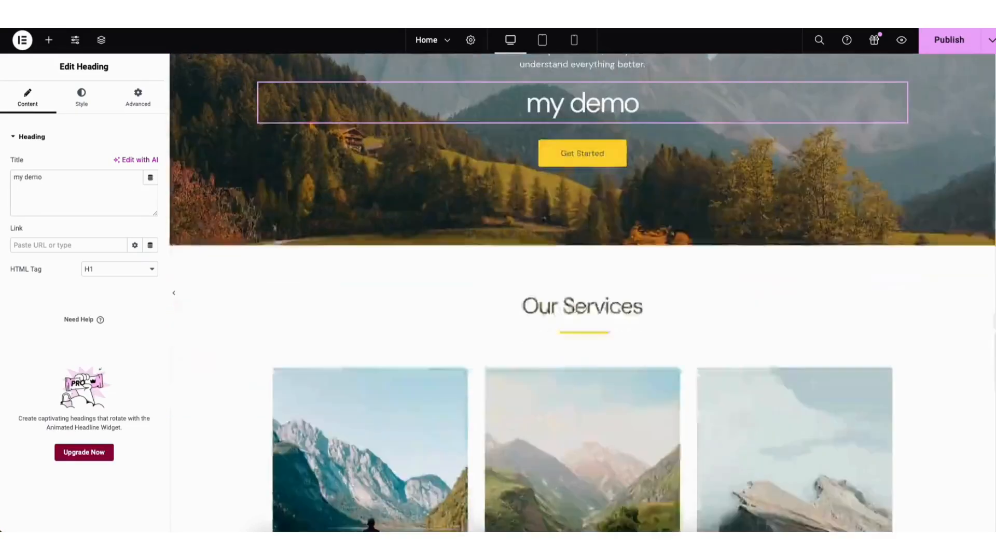
Add a Heading widget in the Our Services section between the first image and the Web Design title
left_click(49, 40)
left_click_drag(40, 285, 357, 404)
key("Delete")
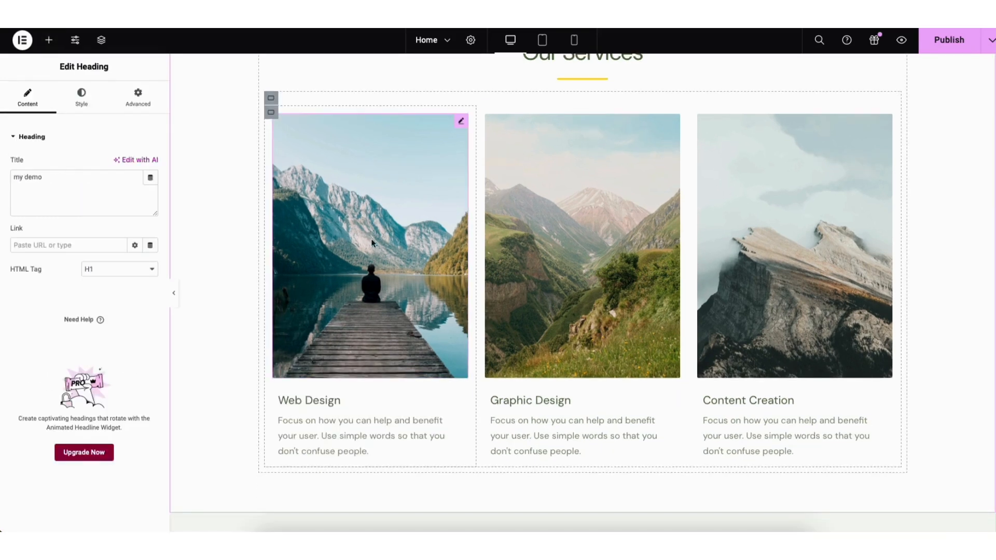
left_click(329, 242)
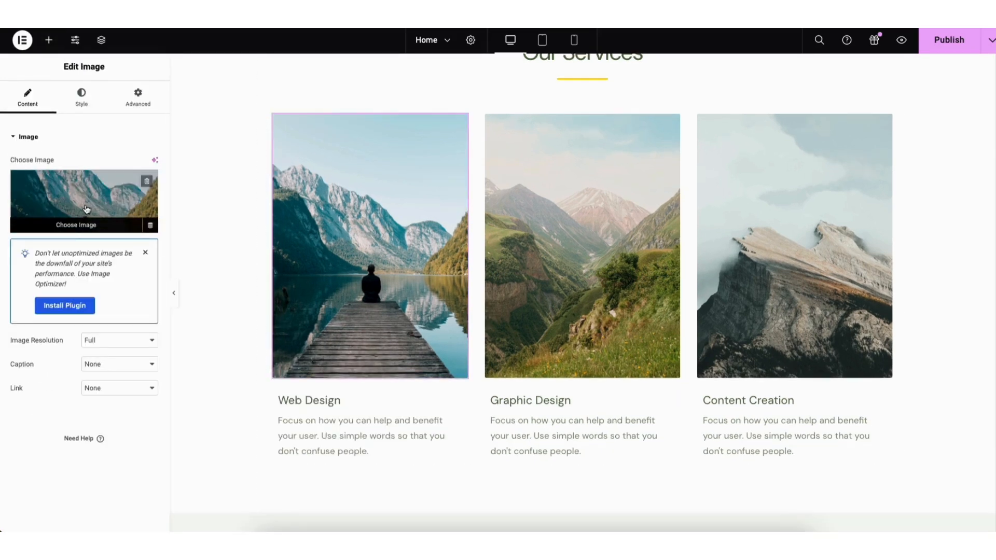
key("ctrl+z")
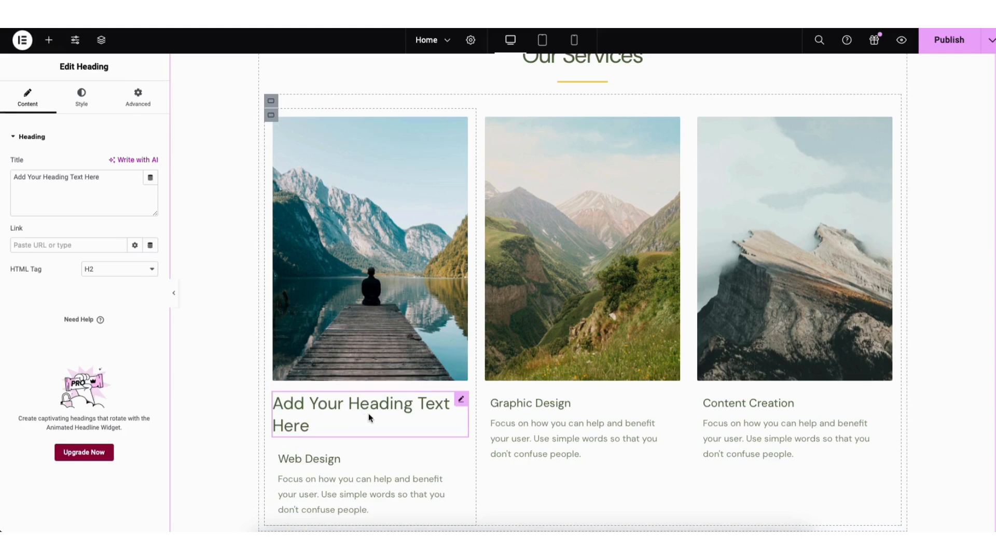
Import the three-column Feature One, Feature Two and Feature Three block from the Starter Templates library into the empty area below the QUESTIONS? section
scroll(363, 415, "down", 10)
scroll(582, 291, "down", 9)
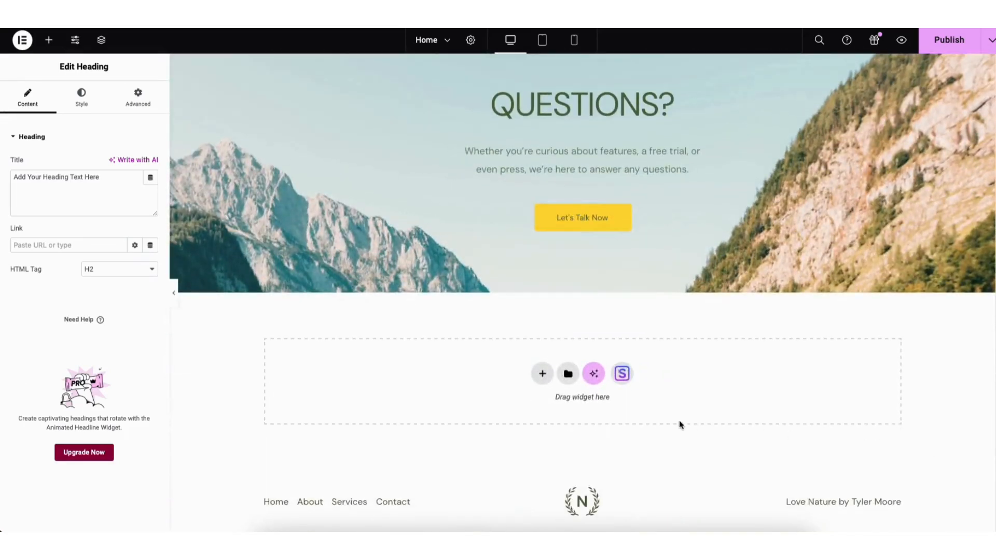
left_click(622, 374)
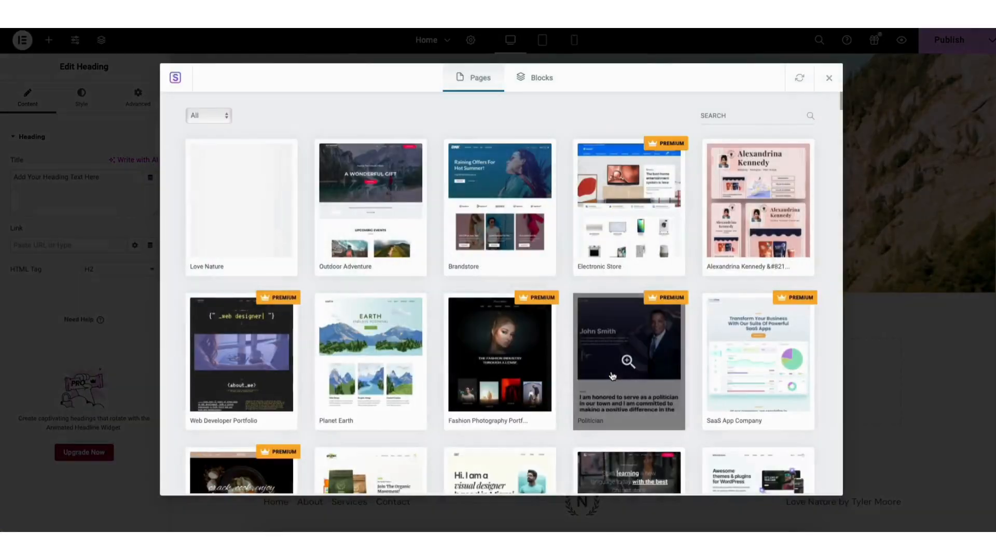
left_click(527, 79)
mouse_move(841, 99)
left_mouse_down()
mouse_move(843, 141)
mouse_move(841, 87)
left_mouse_up()
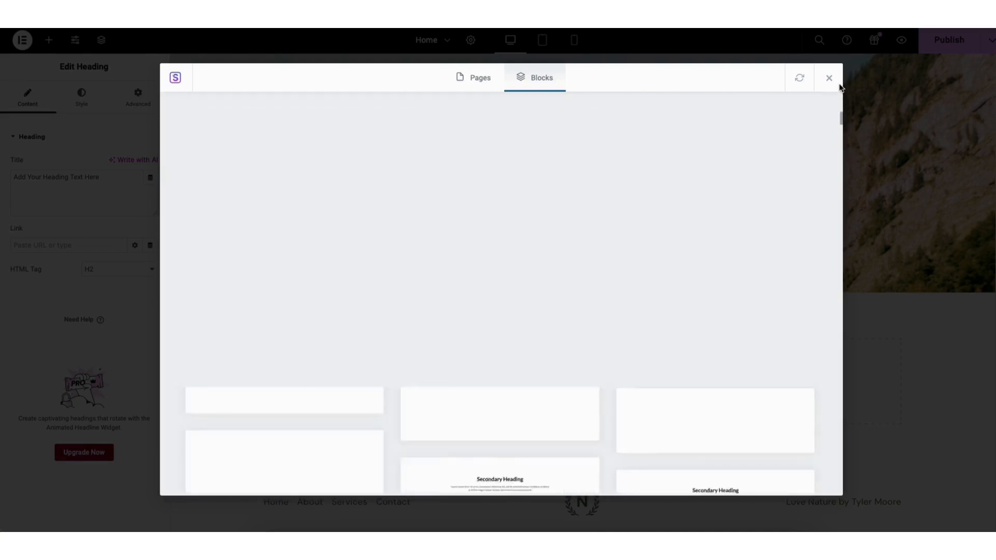
left_click(503, 264)
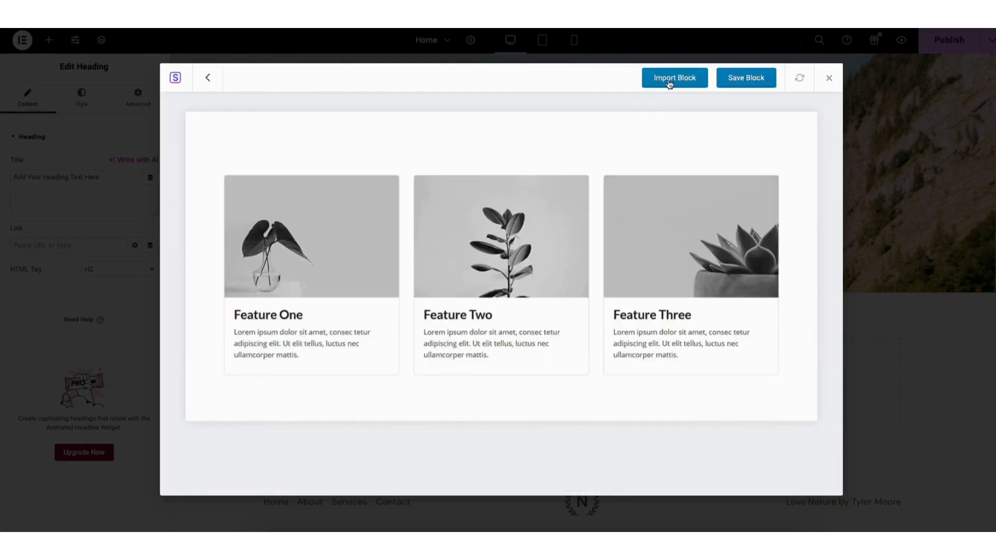
left_click(669, 82)
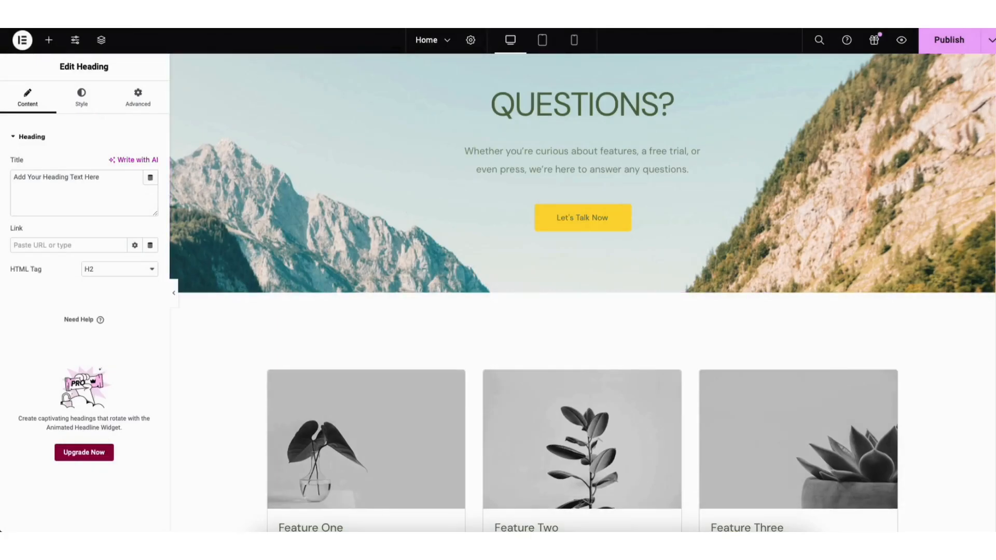
scroll(582, 293, "down", 3)
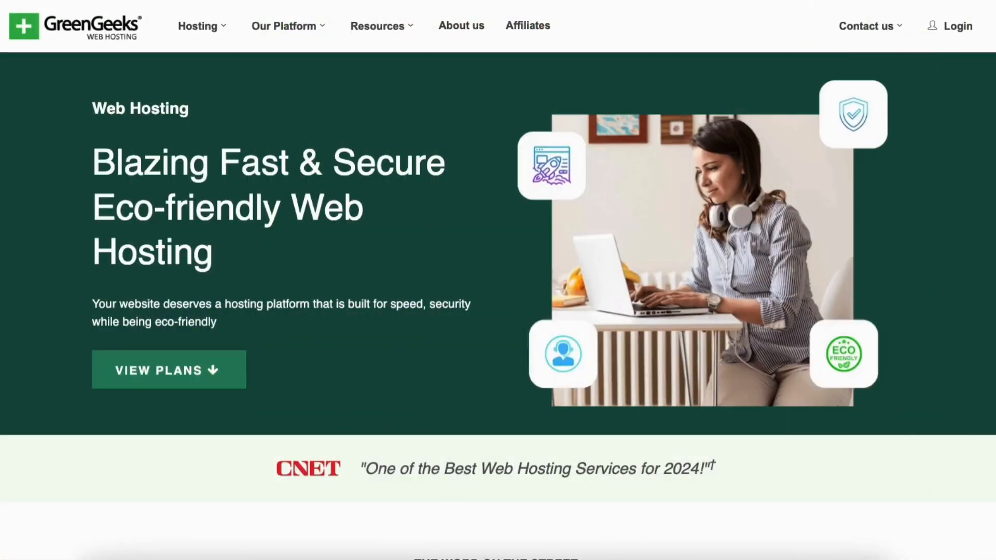
Look through the GreenGeeks web hosting page, covering customer reviews, the Lite, Pro and Premium plans, and the features included with all plans
scroll(499, 280, "down", 5)
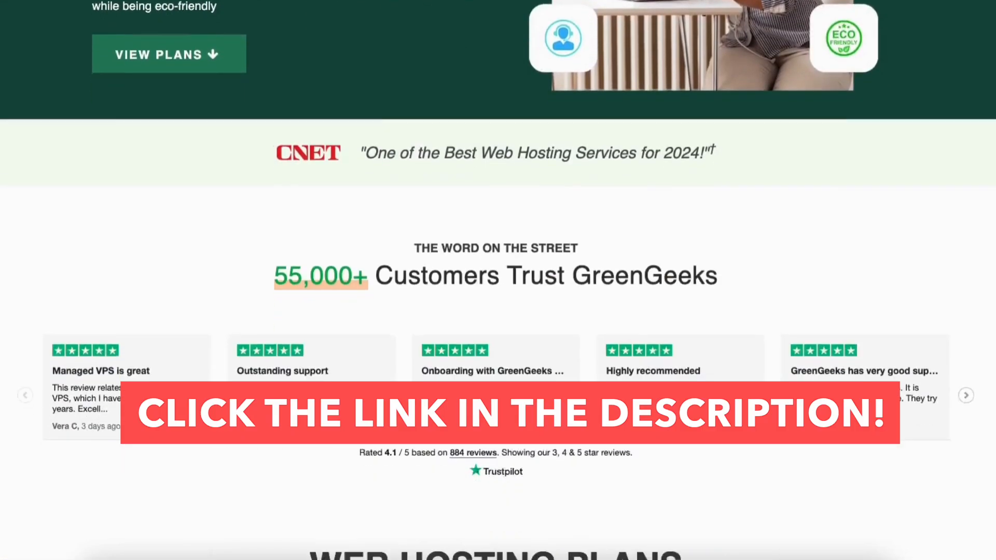
scroll(498, 280, "down", 10)
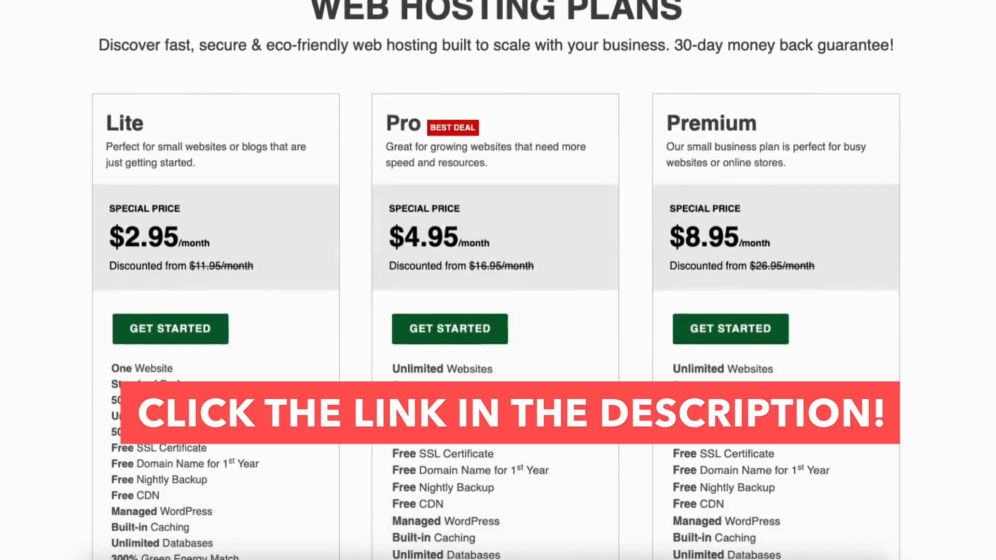
scroll(498, 280, "down", 10)
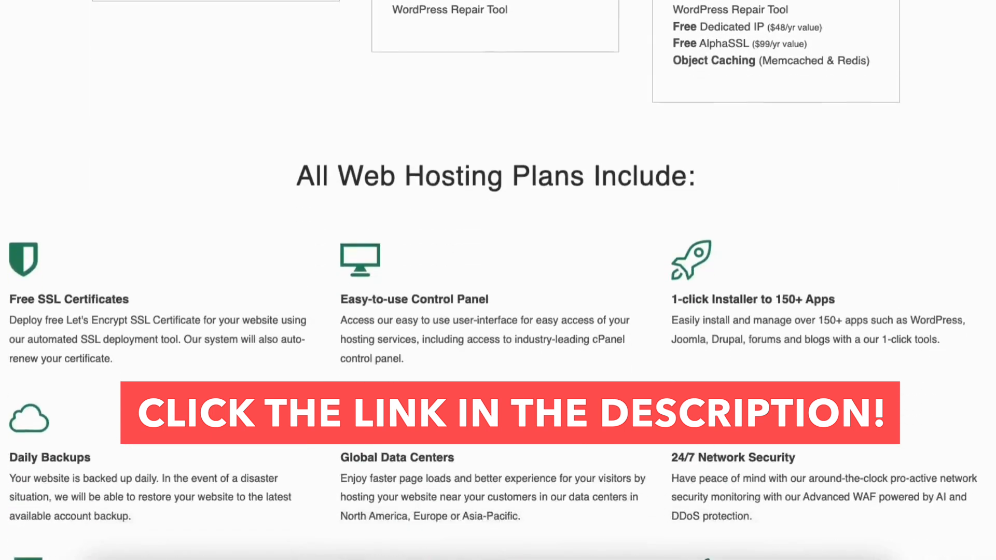
scroll(498, 280, "down", 8)
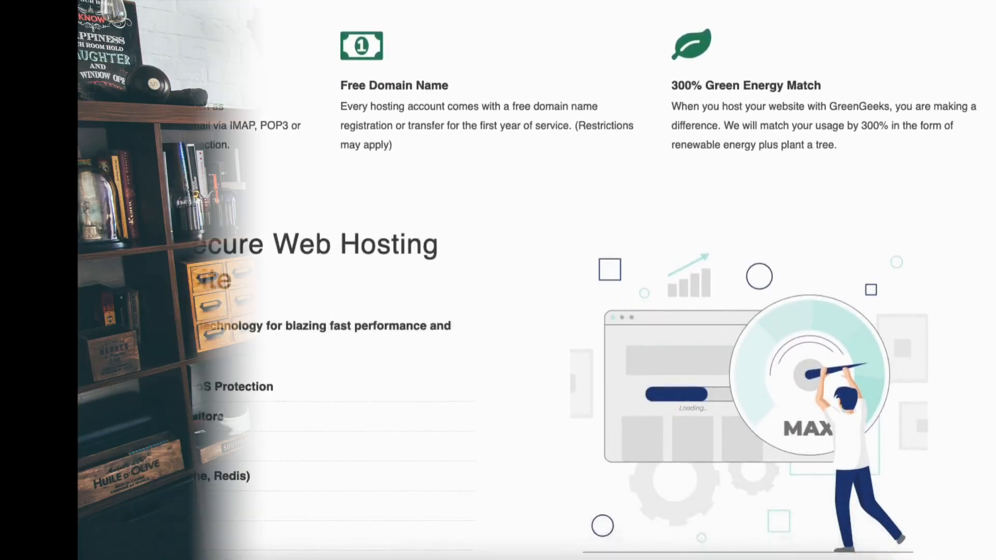